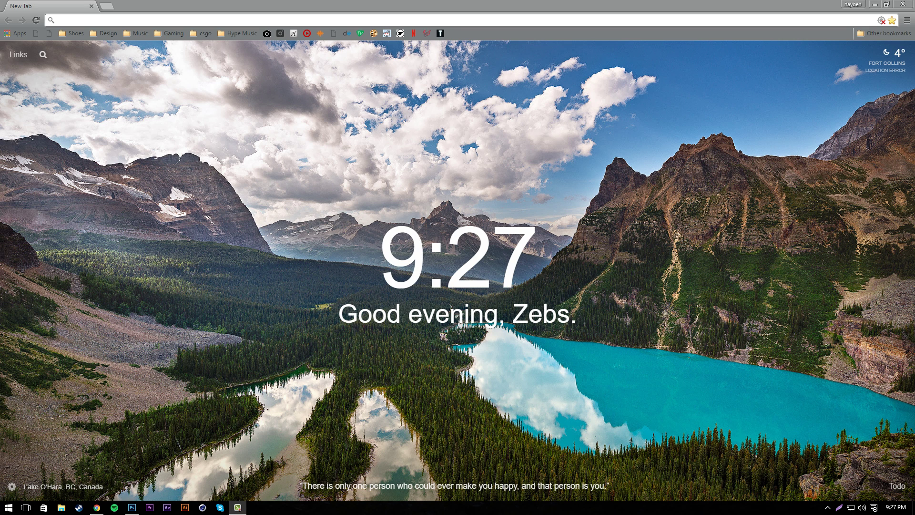
# Step: Focus the Chrome window showing the new tab dashboard
pyautogui.click(126, 14)
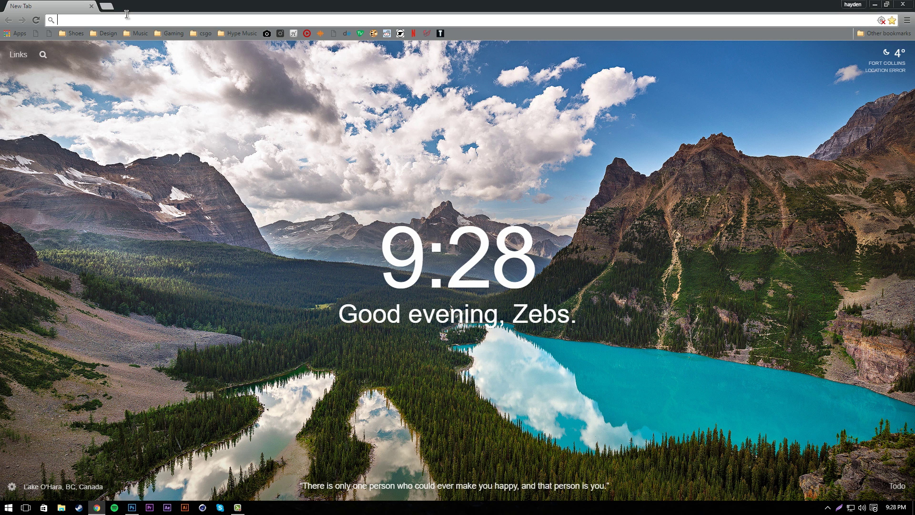
pyautogui.write('HD g')
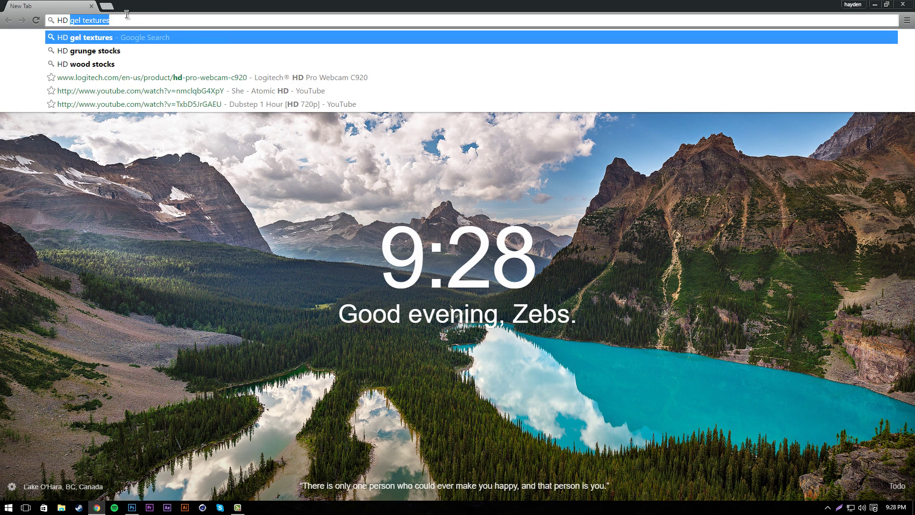
pyautogui.write('rundge text')
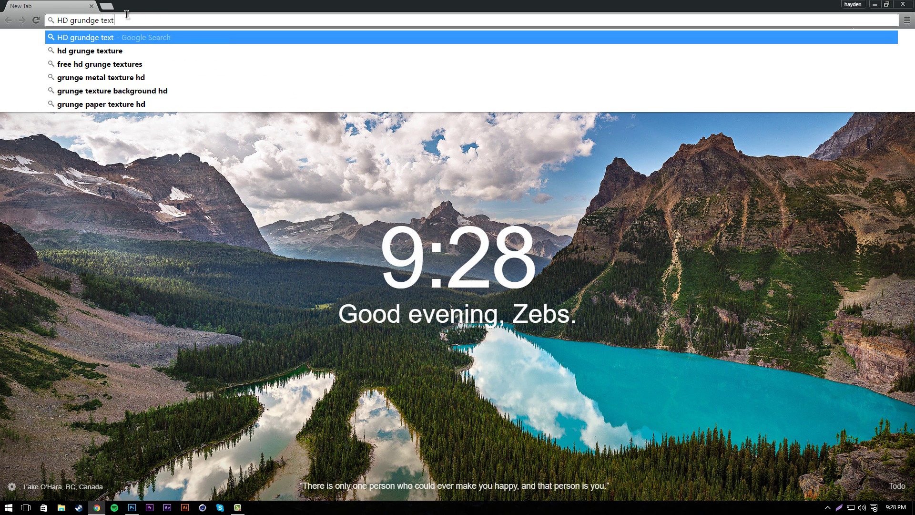
pyautogui.write('ures')
# Step: Search for 'HD grunge textures', switch to Images, and preview the scratched metal texture
pyautogui.press('Return')
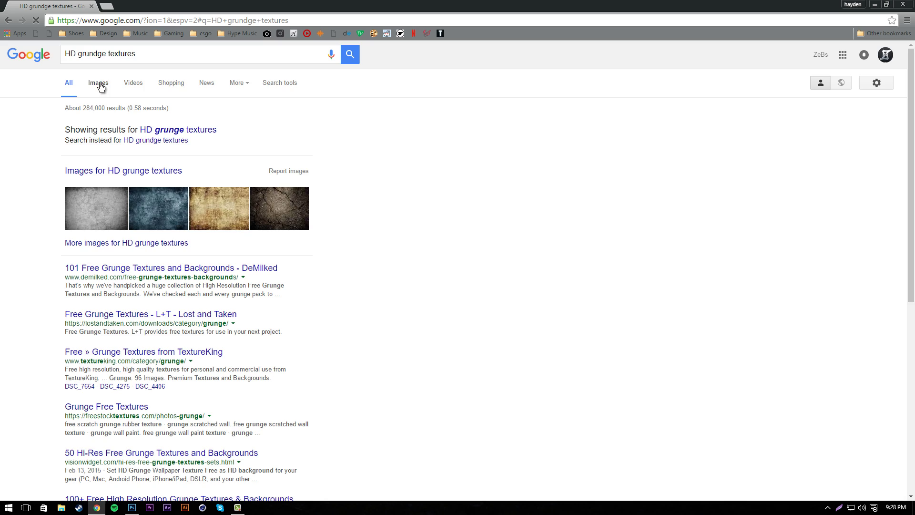
pyautogui.click(96, 82)
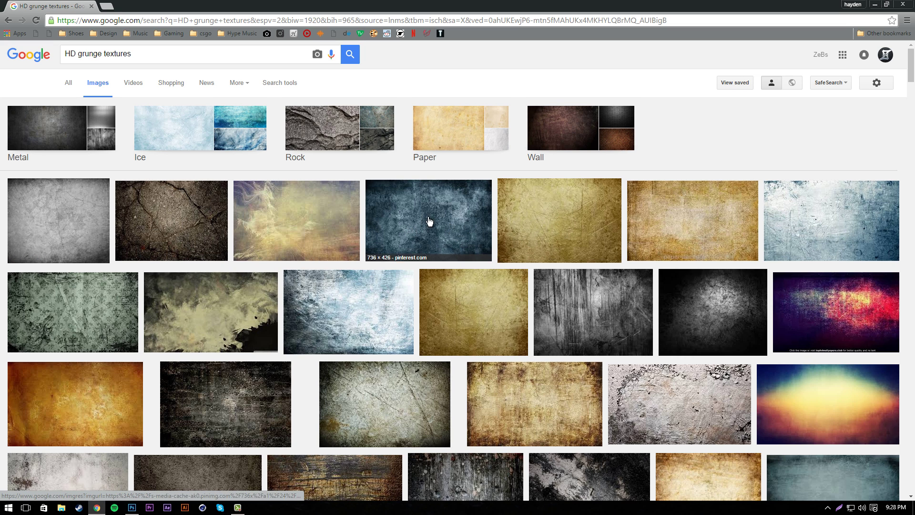
pyautogui.scroll(-2, 459, 282)
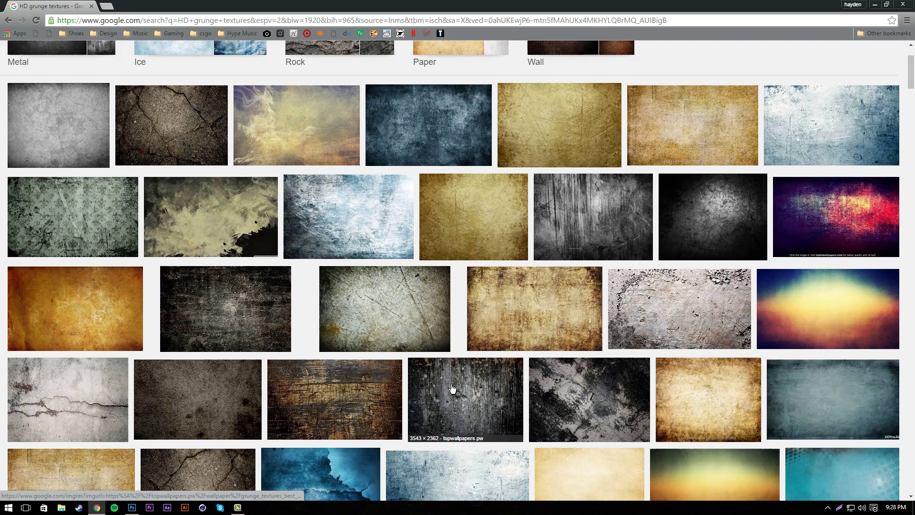
pyautogui.scroll(-2, 260, 364)
pyautogui.scroll(-3, 257, 357)
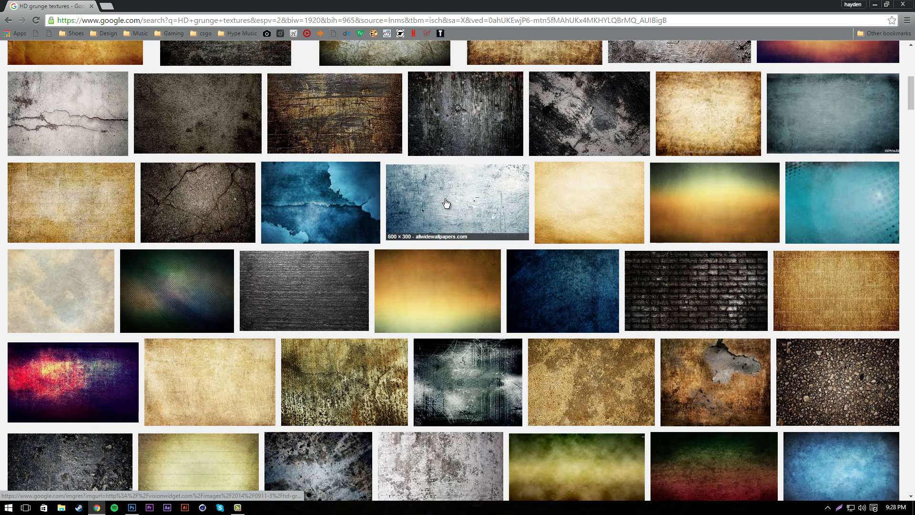
pyautogui.click(406, 240)
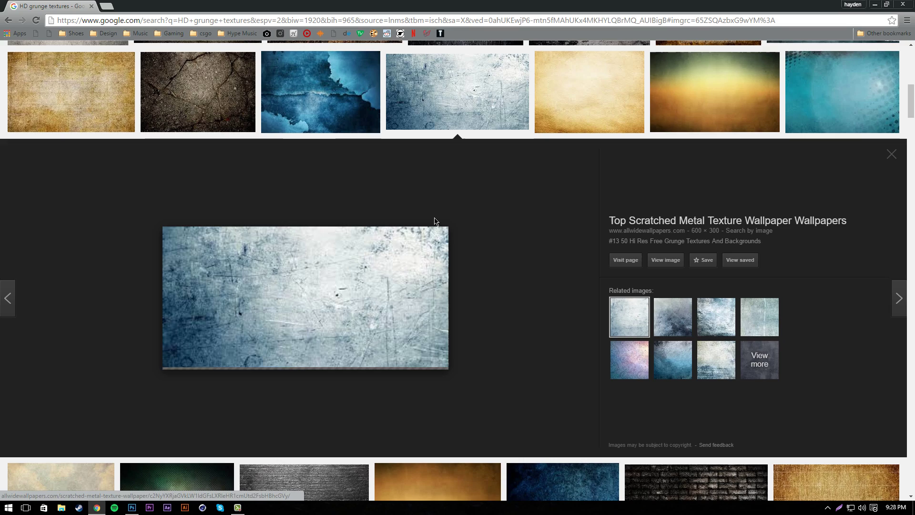
pyautogui.scroll(2, 434, 222)
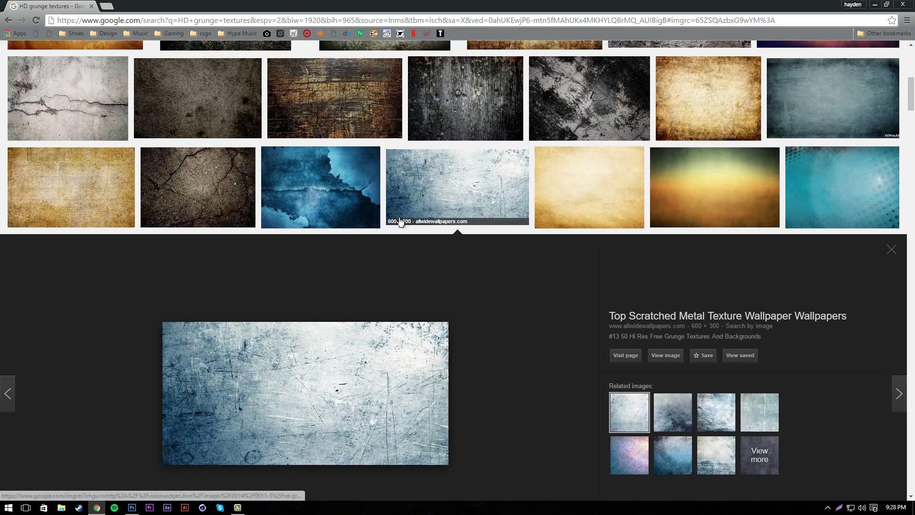
pyautogui.scroll(2, 359, 219)
pyautogui.scroll(3, 343, 207)
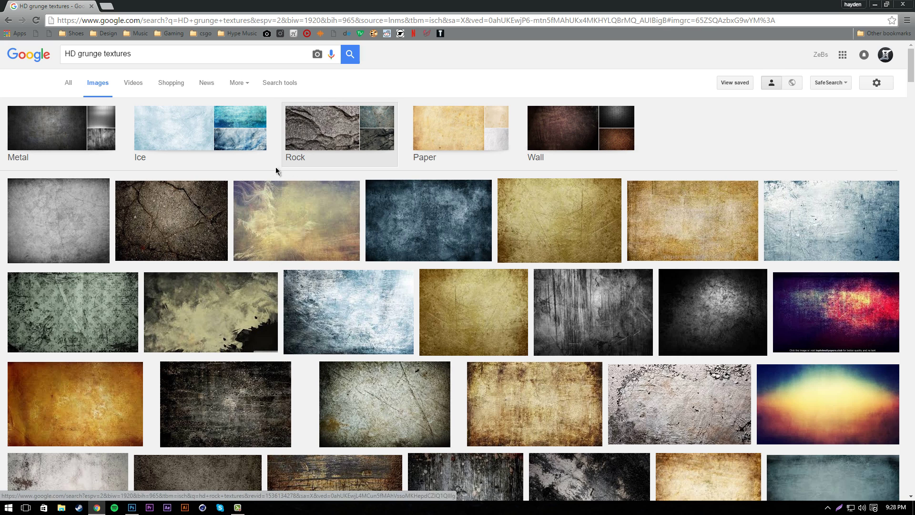
# Step: Restrict the grunge texture image results to Large size
pyautogui.click(280, 82)
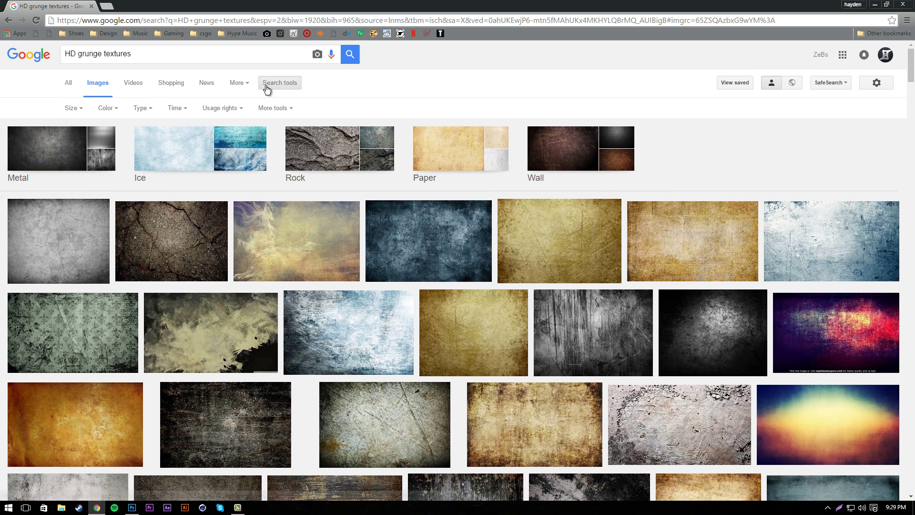
pyautogui.click(74, 108)
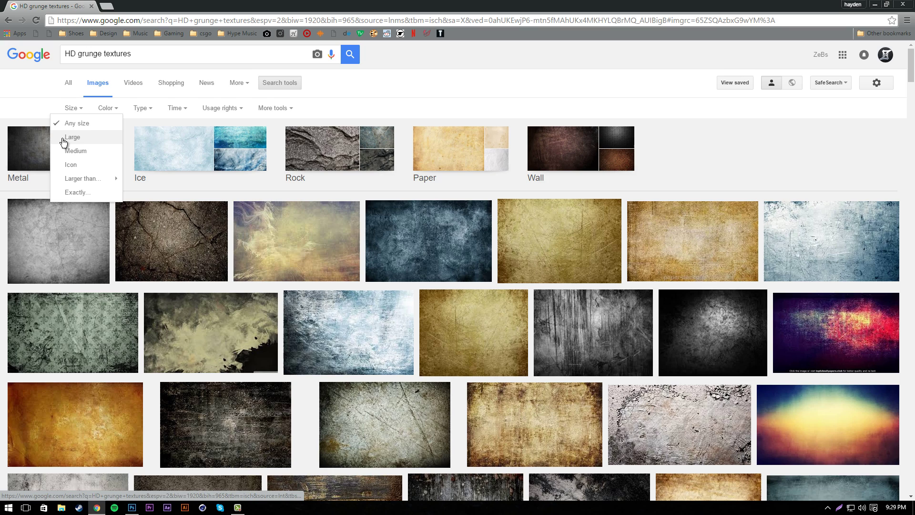
pyautogui.click(86, 139)
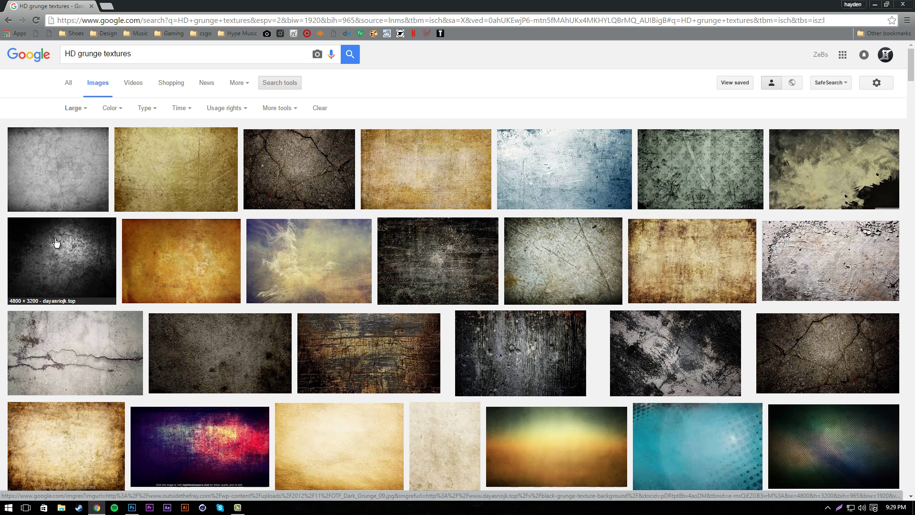
pyautogui.tripleClick(131, 56)
pyautogui.click(140, 56)
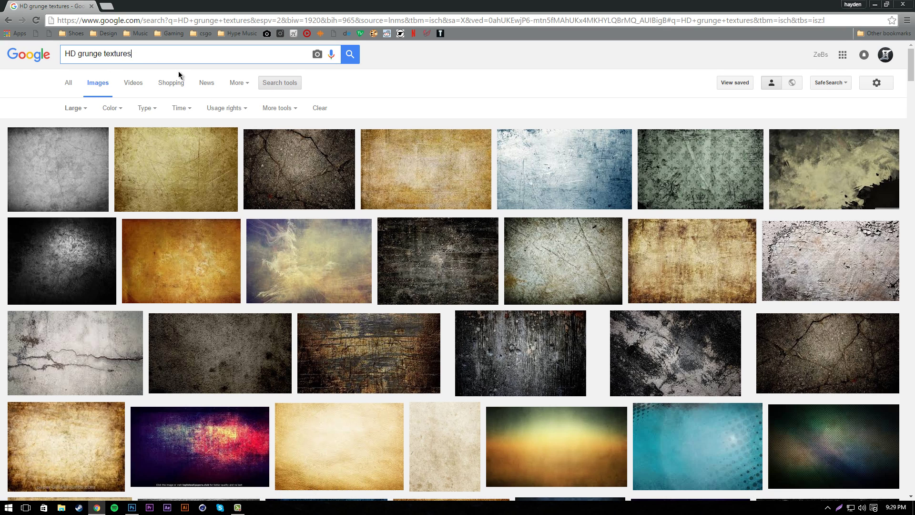
# Step: Preview the dark grunge texture and its source page, then the grey streaked and pebble textures
pyautogui.click(419, 257)
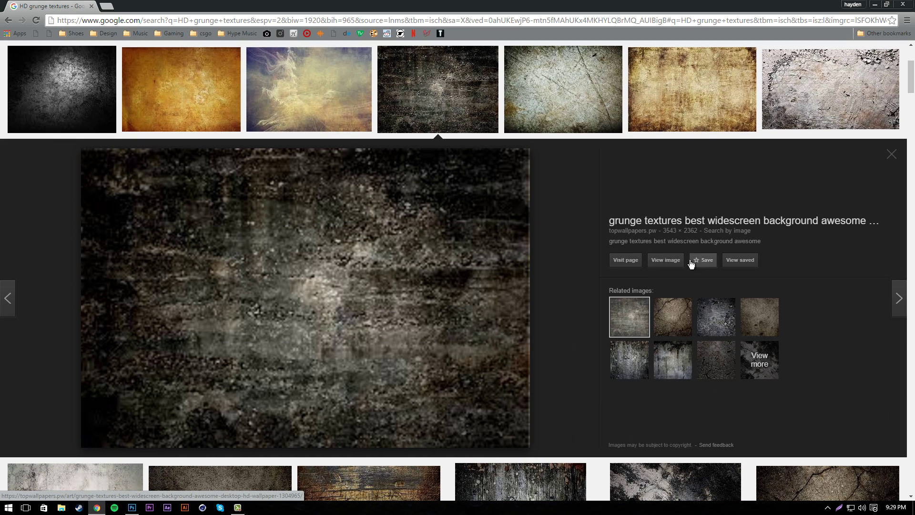
pyautogui.click(666, 259)
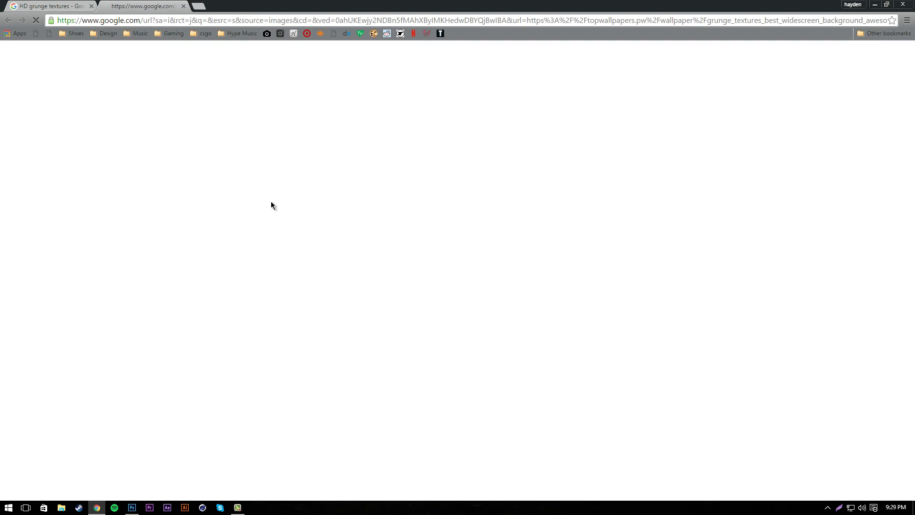
pyautogui.click(182, 6)
pyautogui.scroll(-4, 429, 315)
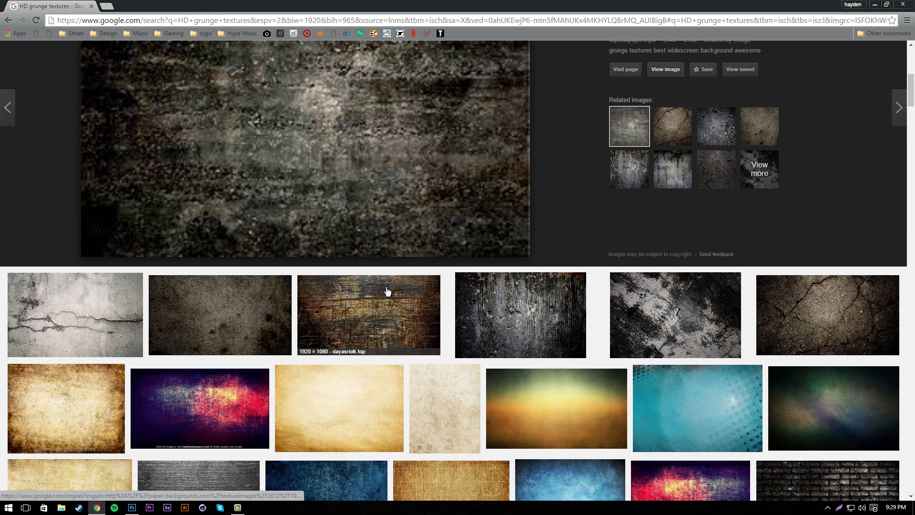
pyautogui.click(536, 332)
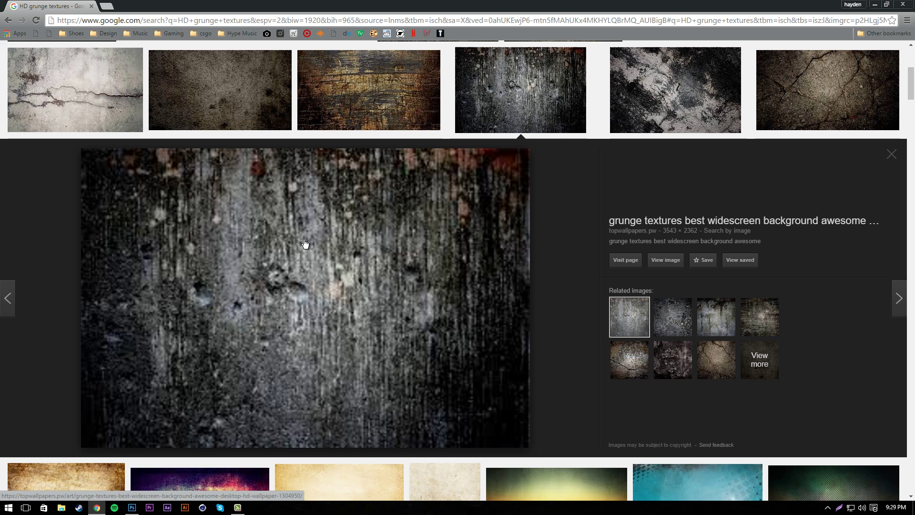
pyautogui.scroll(3, 305, 244)
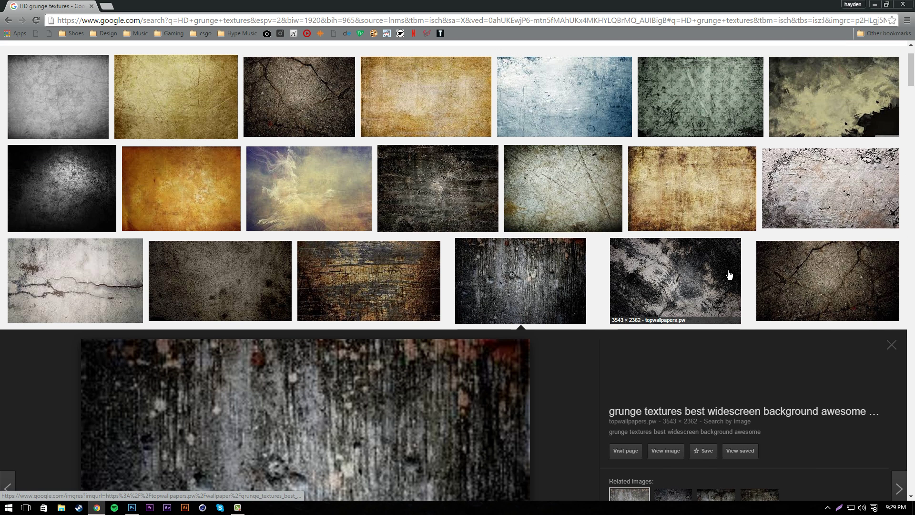
pyautogui.scroll(1, 724, 265)
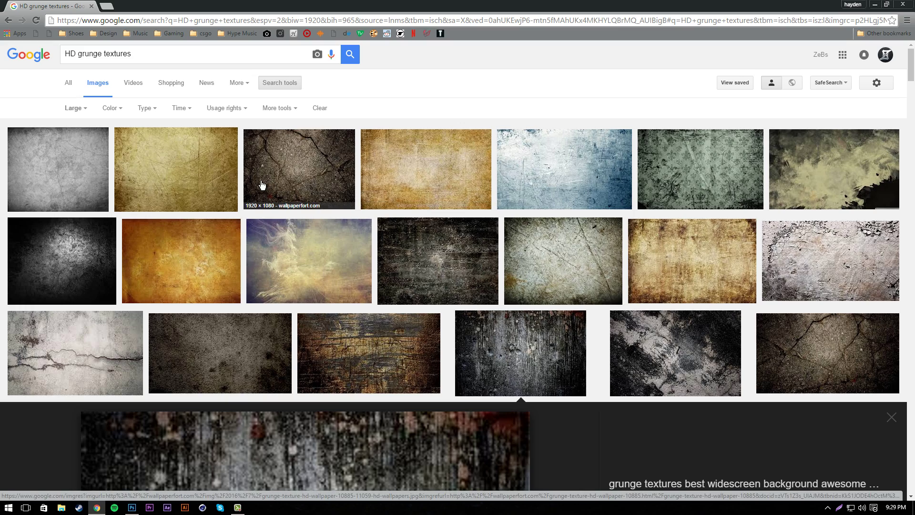
pyautogui.scroll(-5, 262, 185)
pyautogui.scroll(-3, 235, 197)
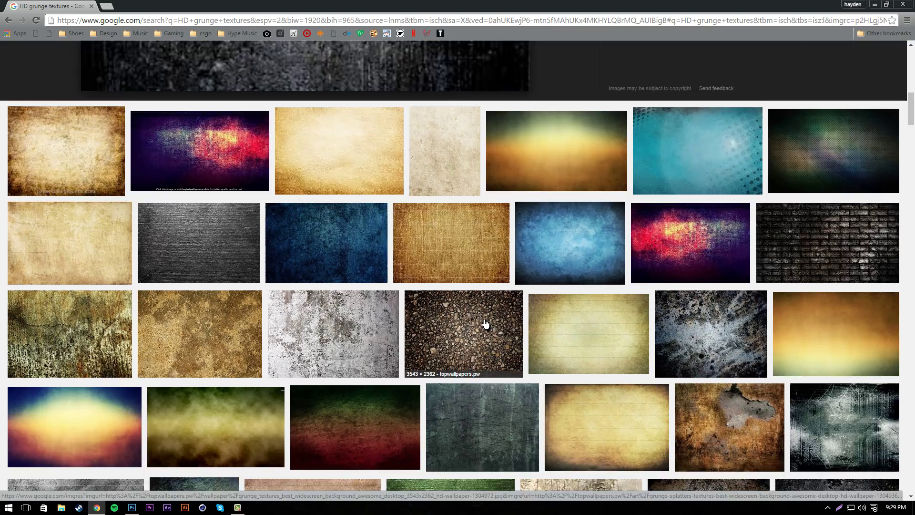
pyautogui.click(433, 315)
pyautogui.scroll(4, 155, 240)
pyautogui.scroll(4, 154, 240)
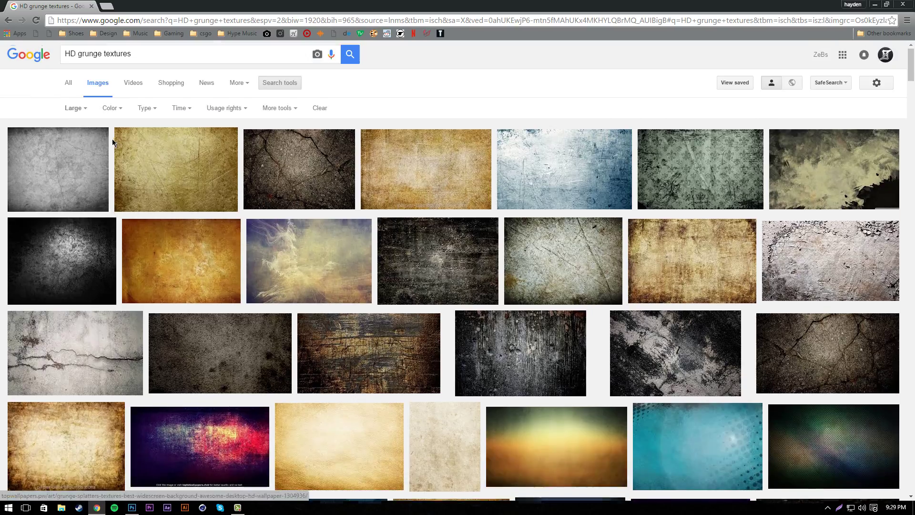
# Step: Change the search to the correctly spelled 'HD gel textures'
pyautogui.moveTo(177, 50); pyautogui.dragTo(19, 55)
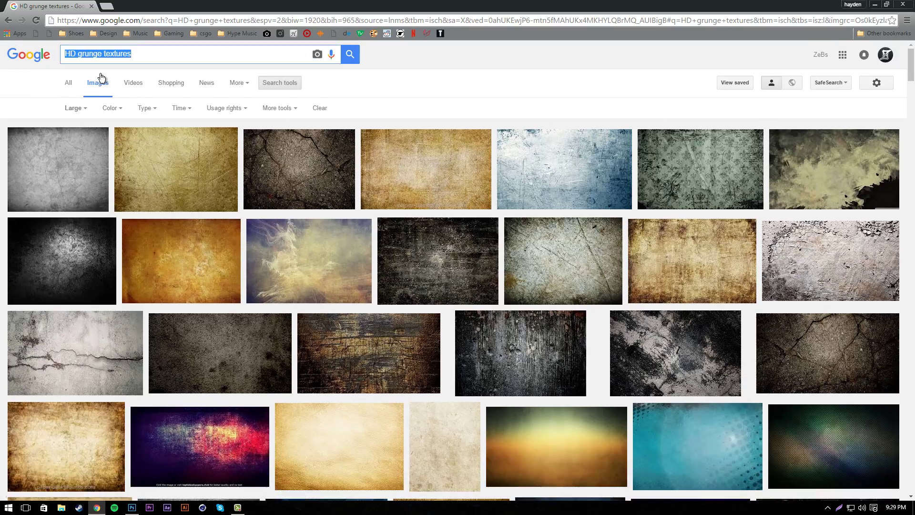
pyautogui.write('HD')
pyautogui.press('BackSpace')
pyautogui.write('D')
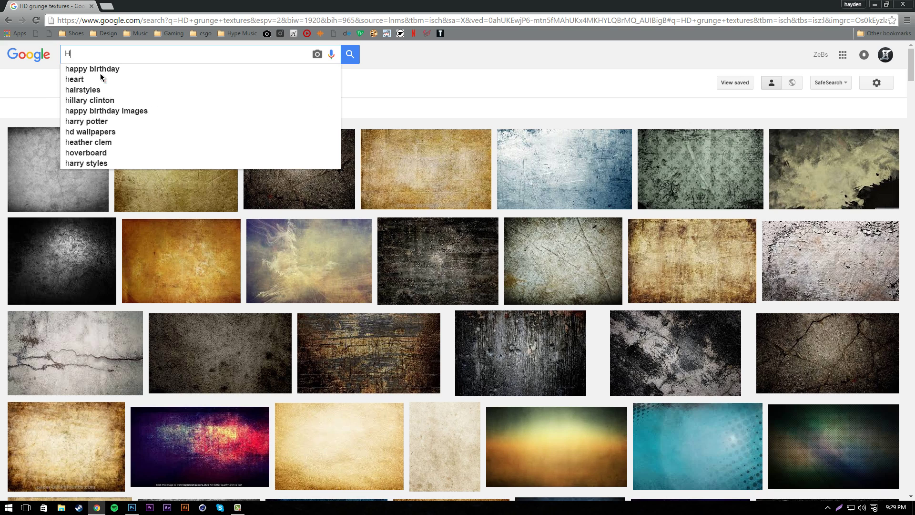
pyautogui.write(' gel texut')
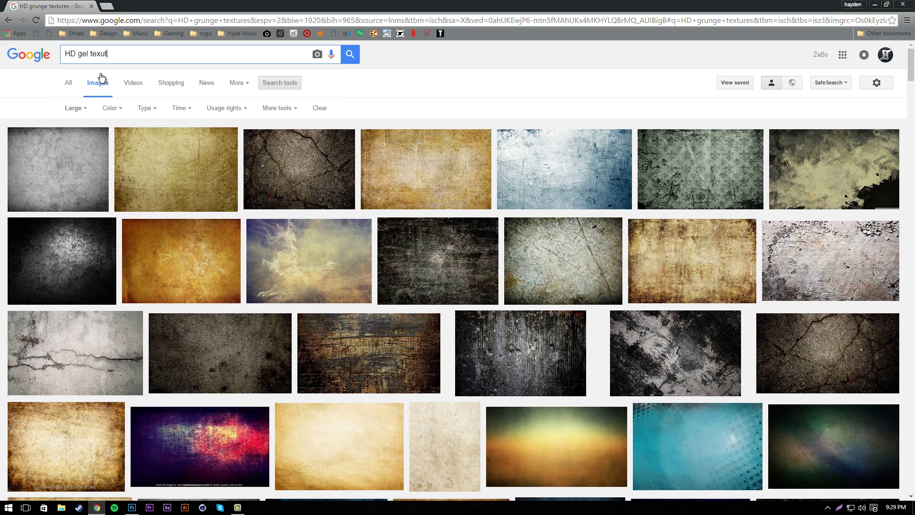
pyautogui.write('res')
pyautogui.press('Return')
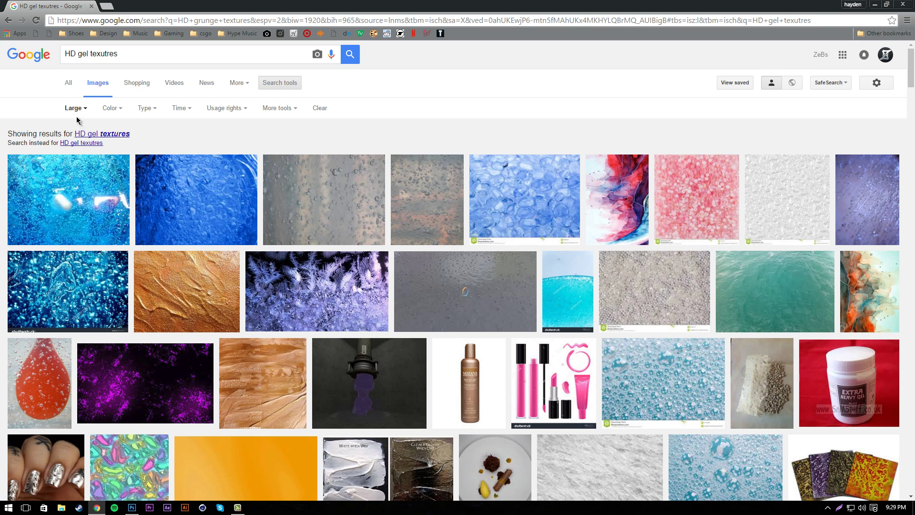
pyautogui.click(91, 135)
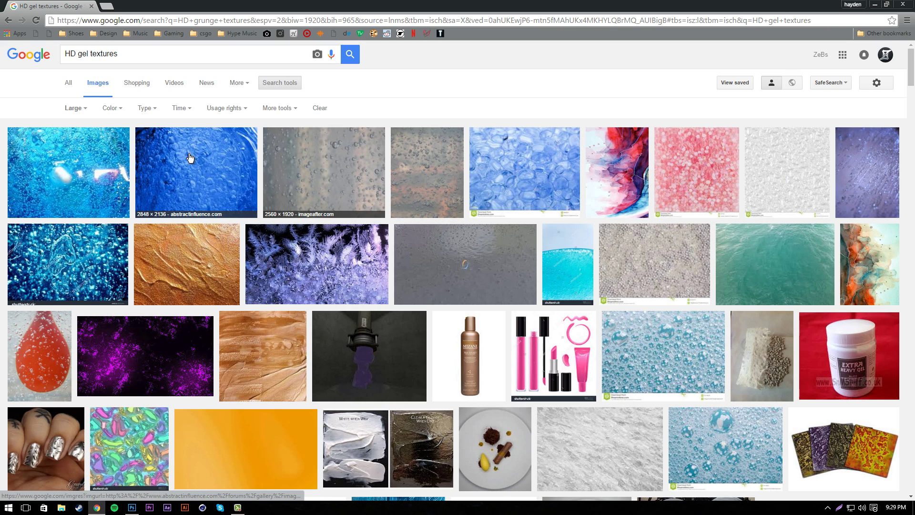
# Step: Preview the blue gel and teal water textures, then bring up the size filter choices
pyautogui.click(189, 156)
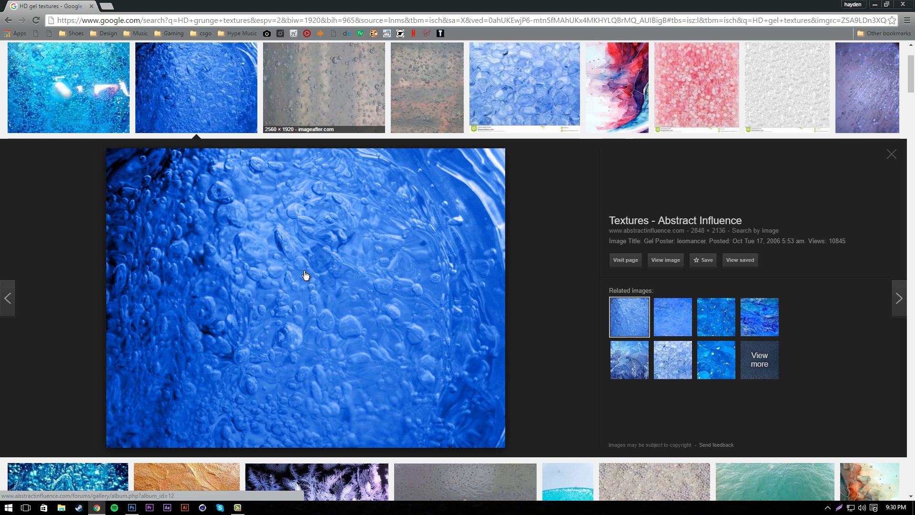
pyautogui.scroll(-2, 317, 290)
pyautogui.scroll(-2, 317, 289)
pyautogui.click(773, 265)
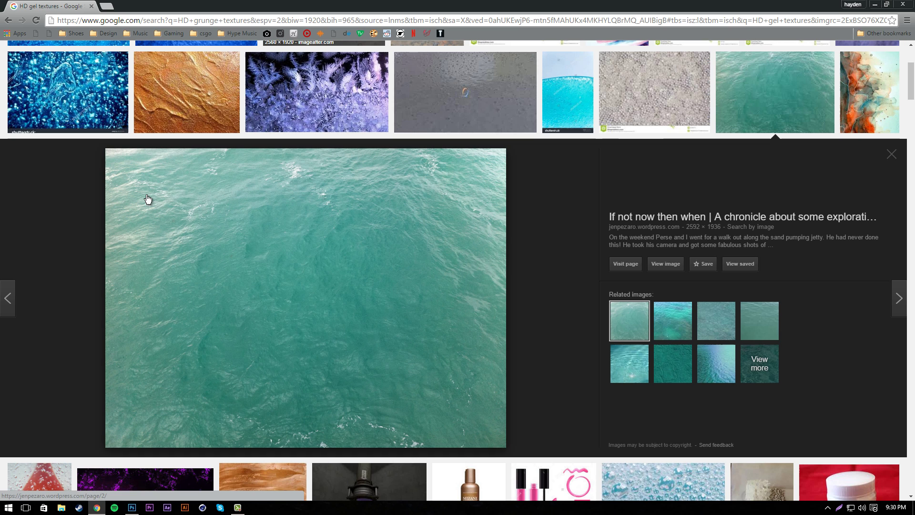
pyautogui.moveTo(686, 237); pyautogui.dragTo(719, 239)
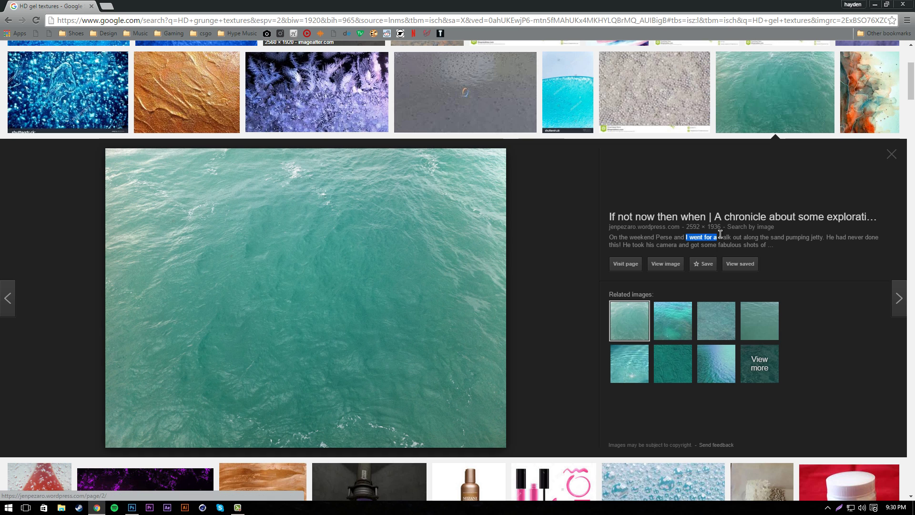
pyautogui.click(684, 228)
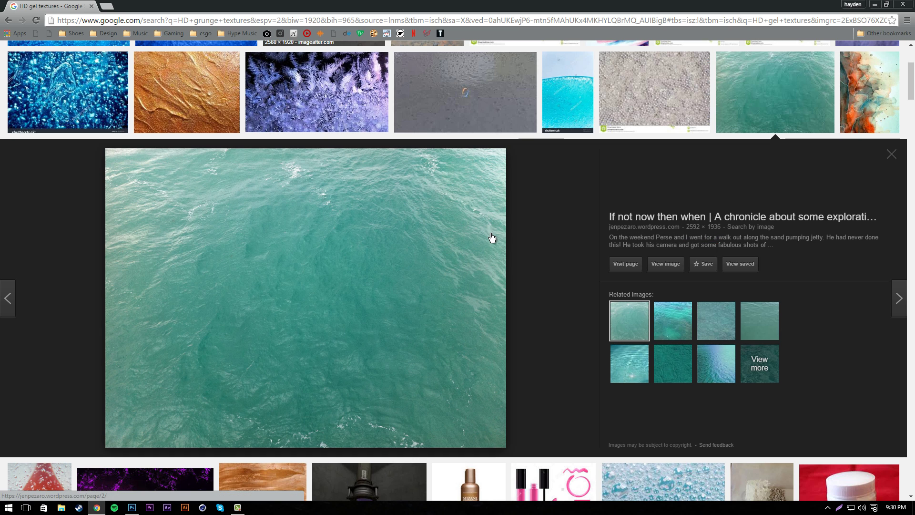
pyautogui.scroll(2, 270, 217)
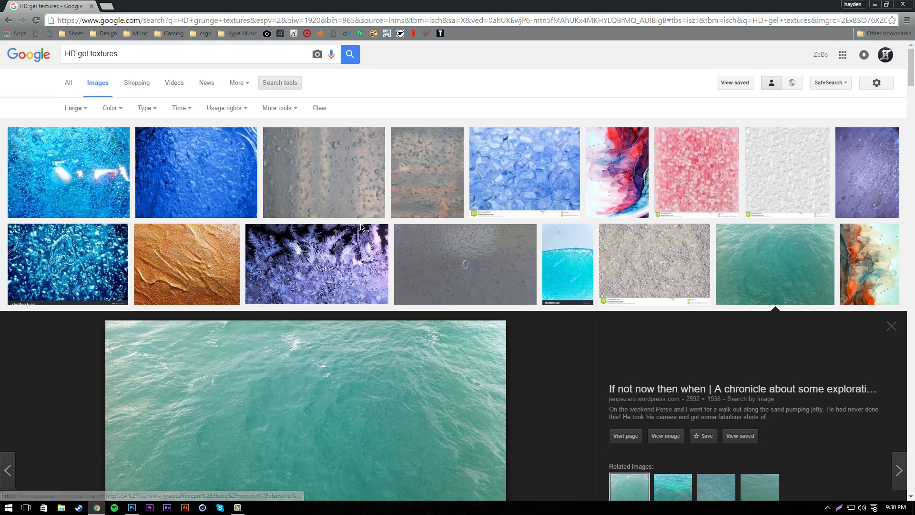
pyautogui.scroll(-4, 361, 228)
pyautogui.scroll(-5, 361, 227)
pyautogui.scroll(6, 361, 227)
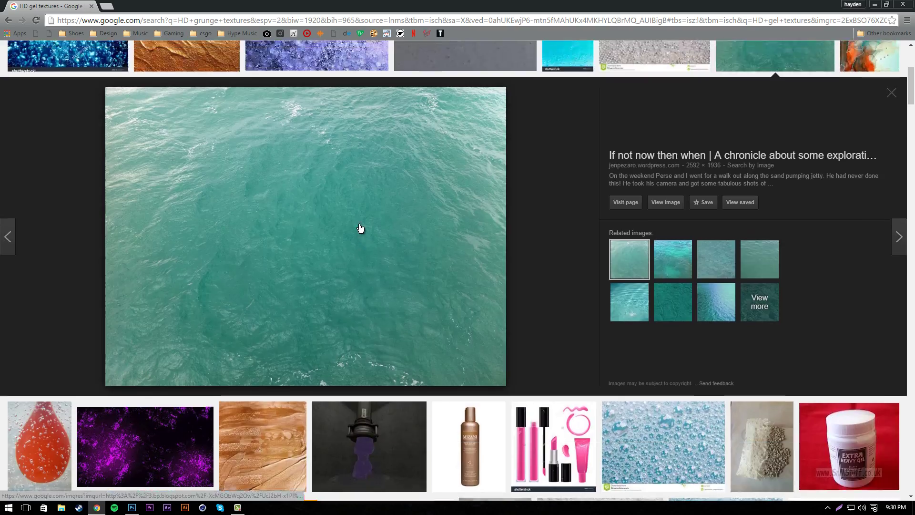
pyautogui.scroll(4, 343, 223)
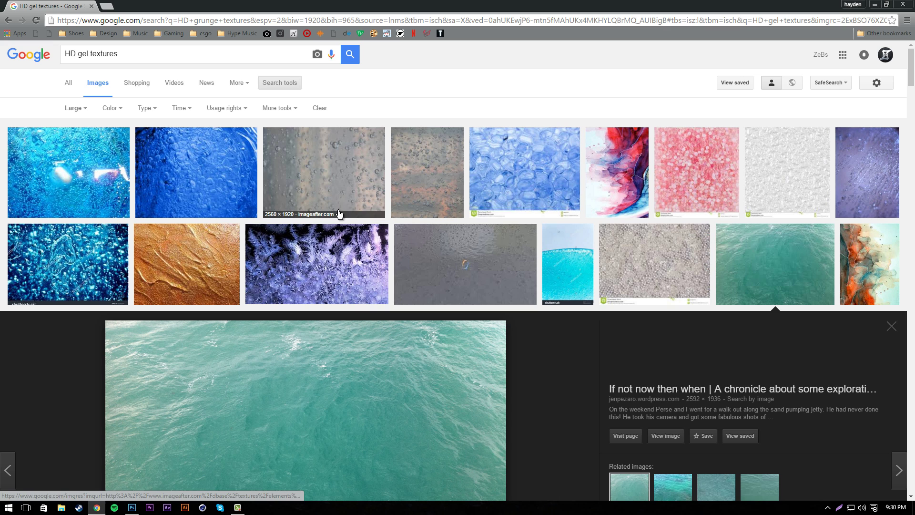
pyautogui.click(74, 112)
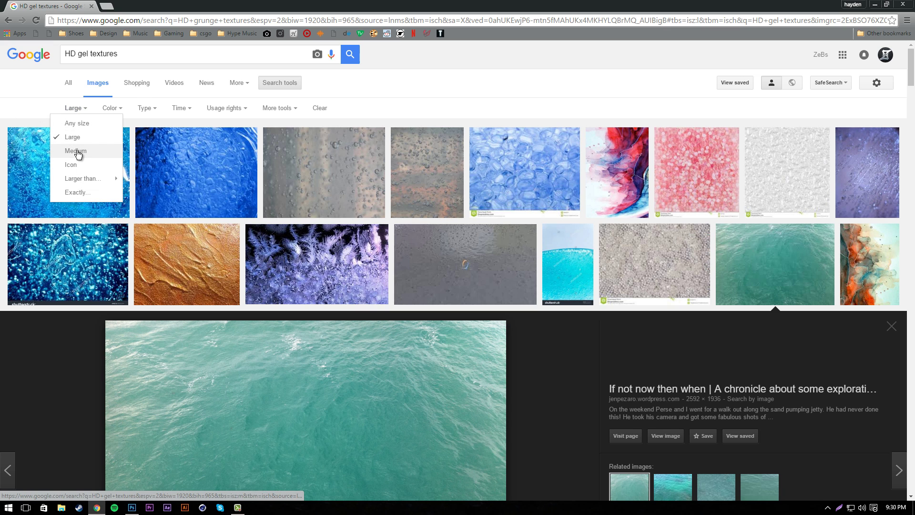
# Step: Filter to medium images and save the full blue gel macro image to the Desktop
pyautogui.click(75, 150)
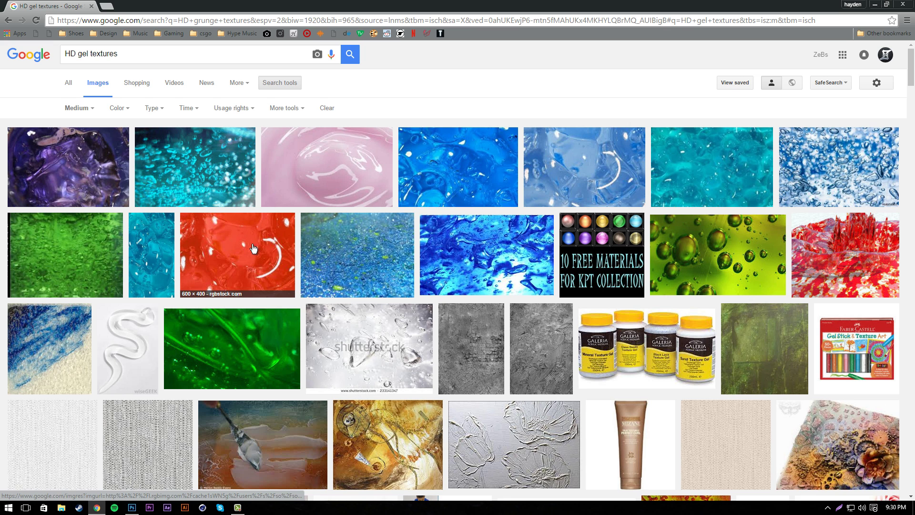
pyautogui.click(452, 179)
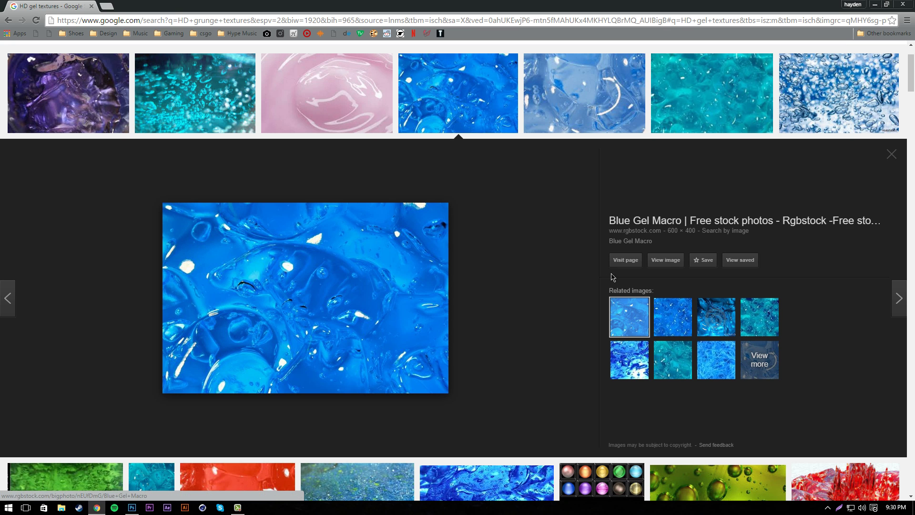
pyautogui.click(665, 260)
pyautogui.rightClick(158, 176)
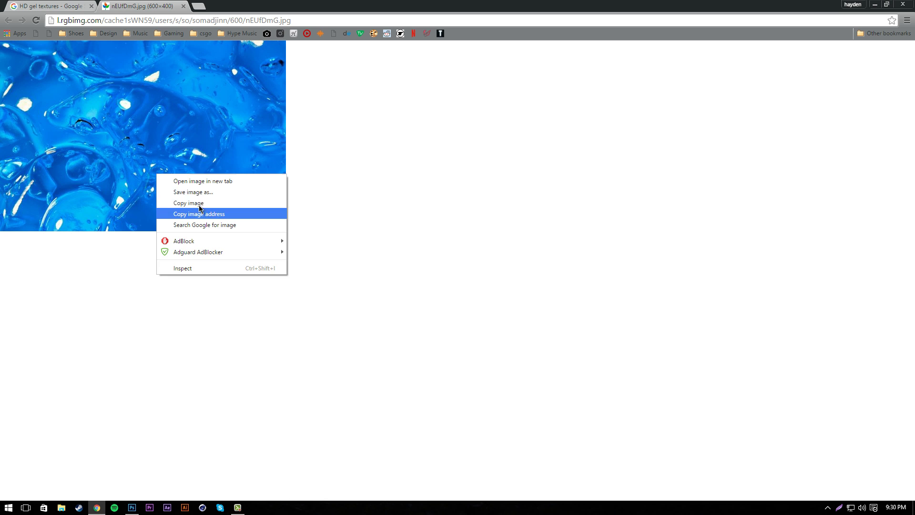
pyautogui.click(200, 203)
pyautogui.rightClick(201, 158)
pyautogui.click(229, 178)
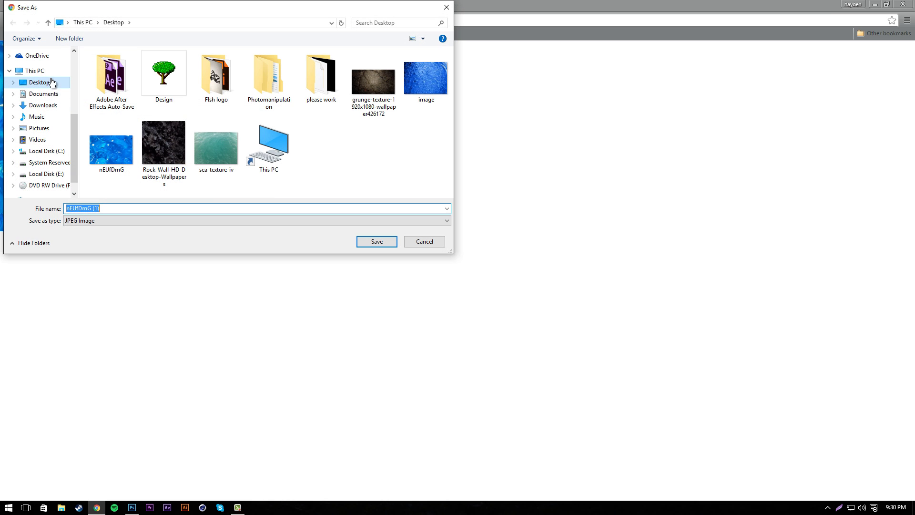
pyautogui.click(377, 241)
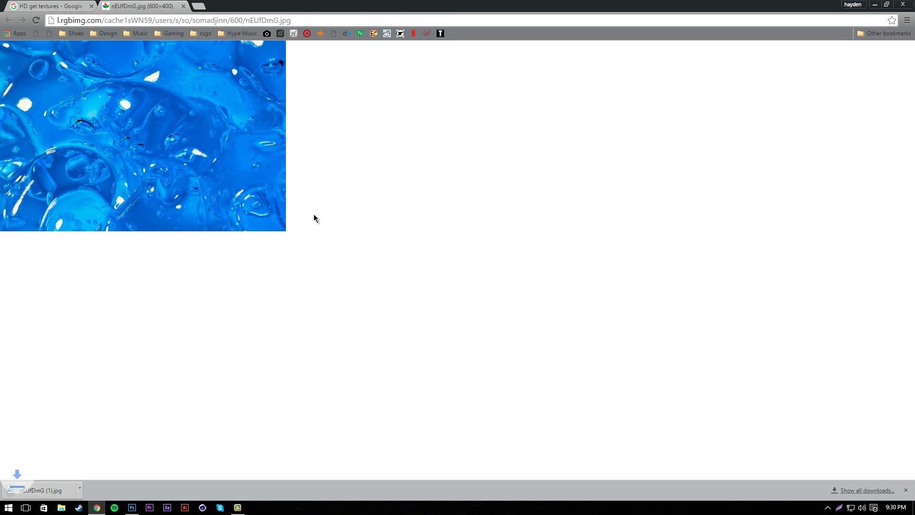
# Step: Return to the gel results, preview cian1675's Gel textures, and run a new grunge search
pyautogui.click(41, 9)
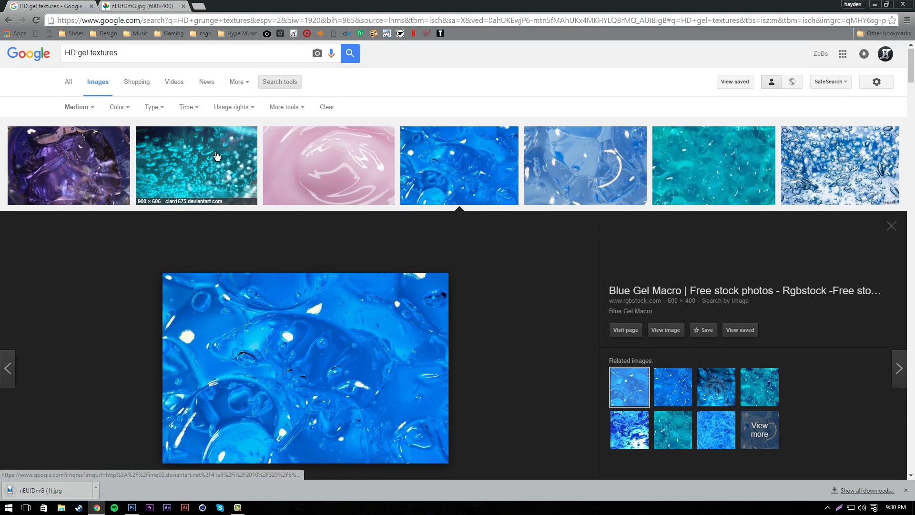
pyautogui.scroll(-5, 812, 186)
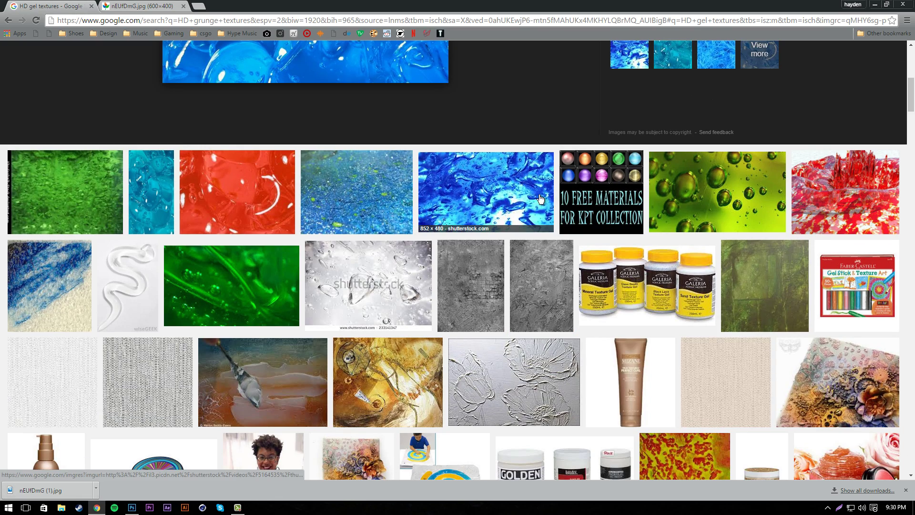
pyautogui.scroll(5, 524, 194)
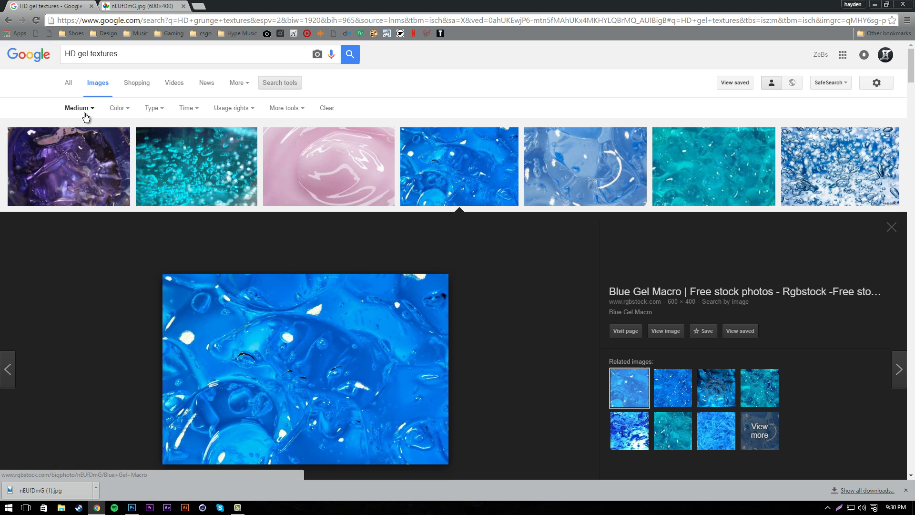
pyautogui.click(86, 114)
pyautogui.click(197, 168)
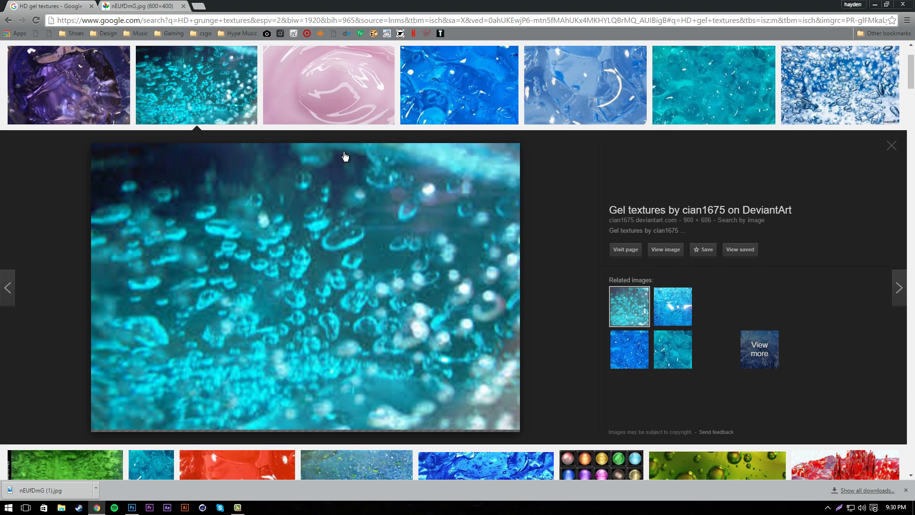
pyautogui.scroll(1, 273, 148)
pyautogui.scroll(-1, 300, 249)
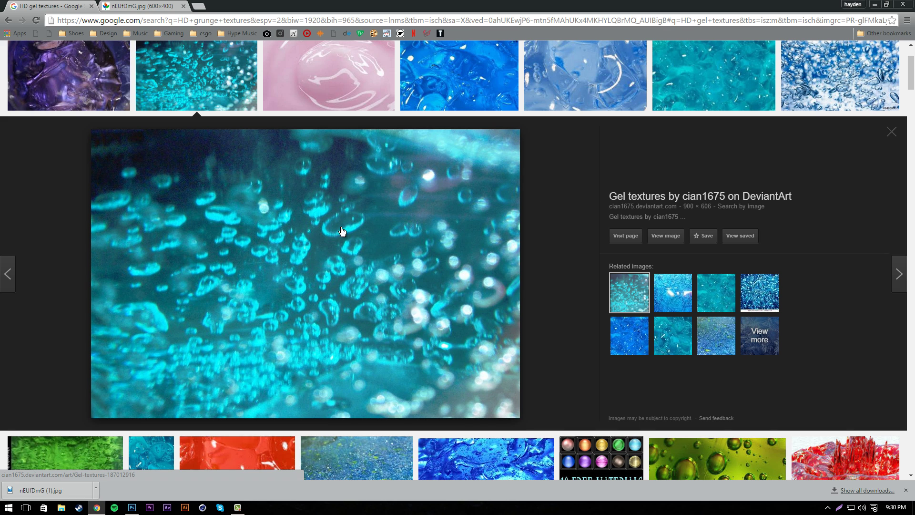
pyautogui.scroll(2, 342, 232)
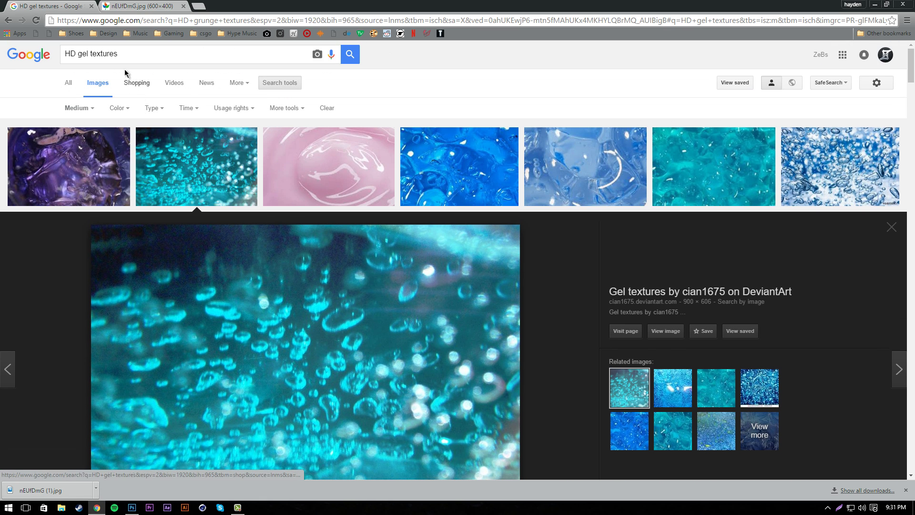
pyautogui.moveTo(133, 55); pyautogui.dragTo(95, 60)
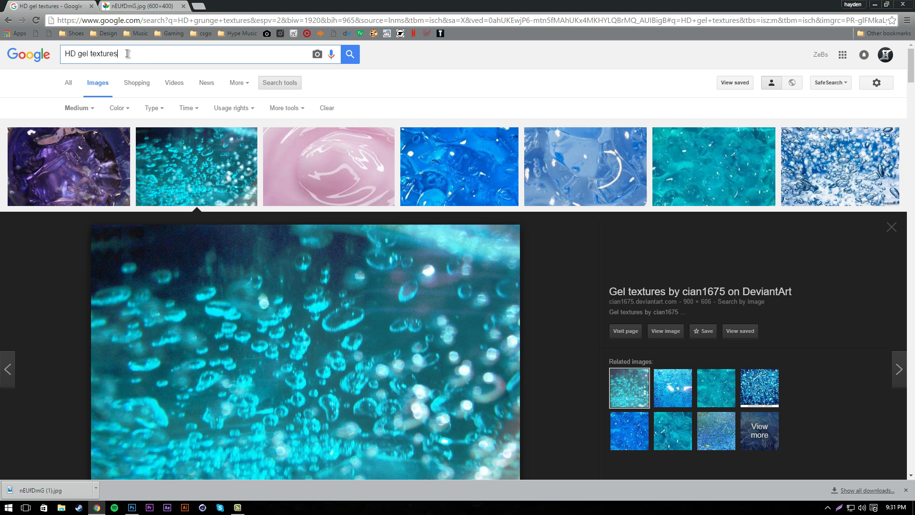
pyautogui.tripleClick(130, 55)
pyautogui.tripleClick(115, 54)
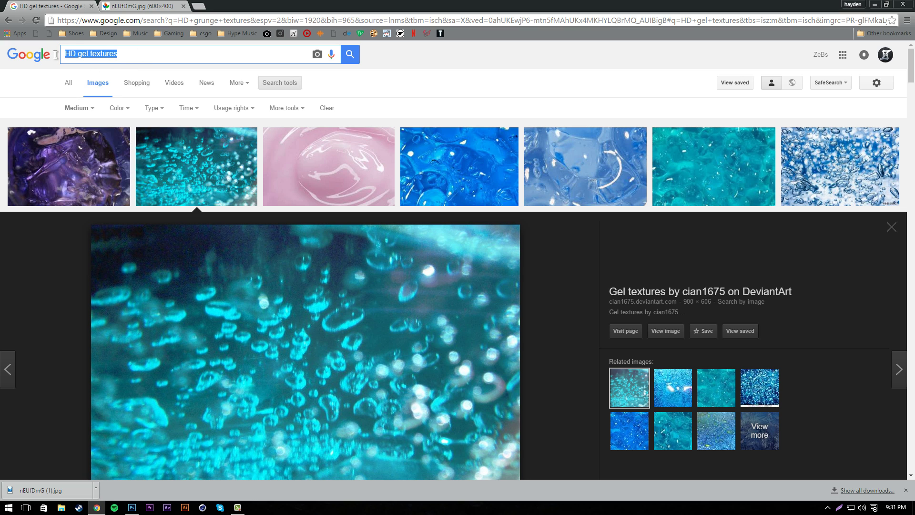
pyautogui.moveTo(119, 55); pyautogui.dragTo(80, 61)
pyautogui.write('grundge stock')
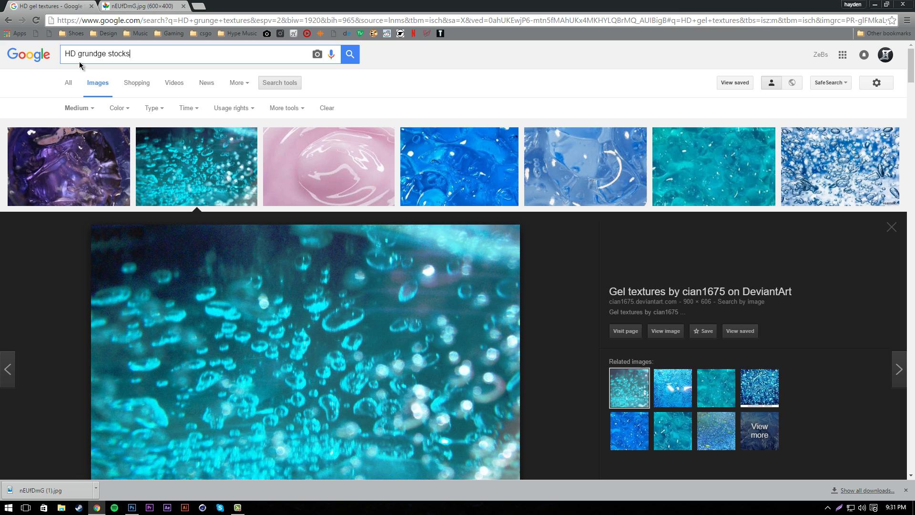
pyautogui.press('Return')
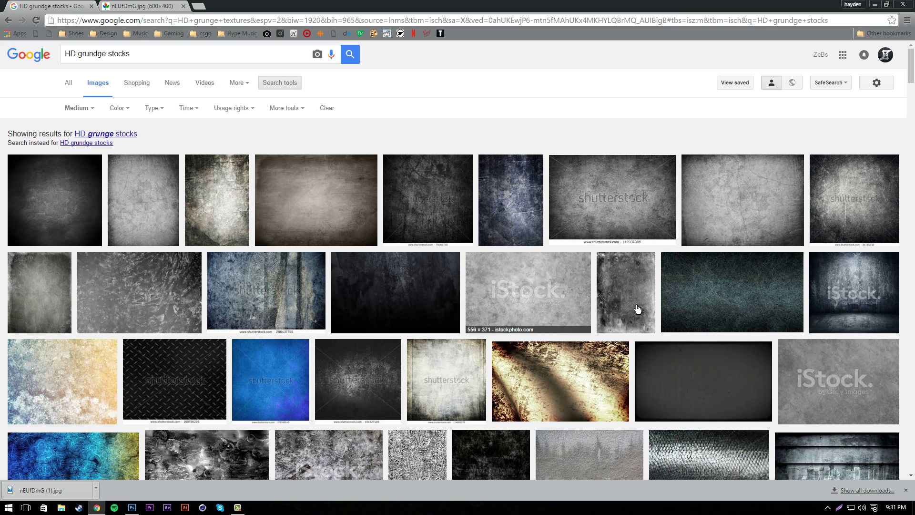
# Step: Search for grunge textures and accept the corrected 'HD grunge textures' query
pyautogui.moveTo(154, 54); pyautogui.dragTo(111, 56)
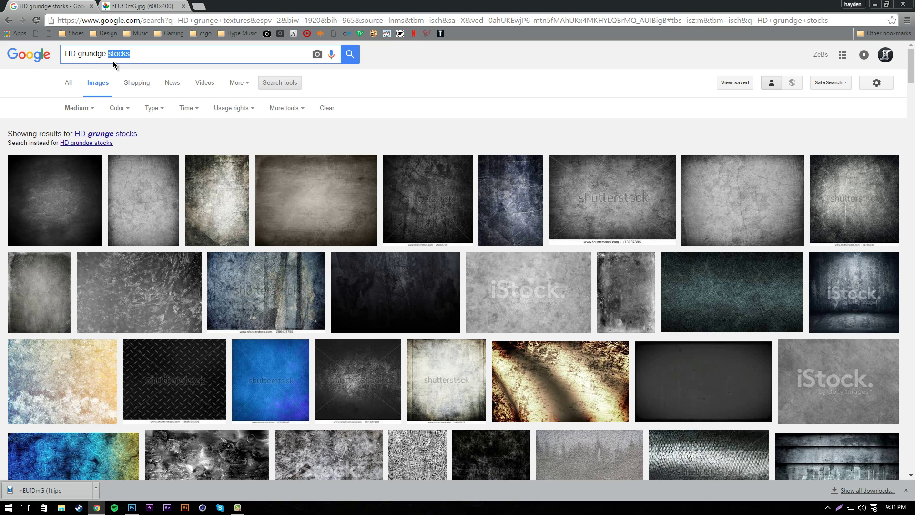
pyautogui.write('exutres')
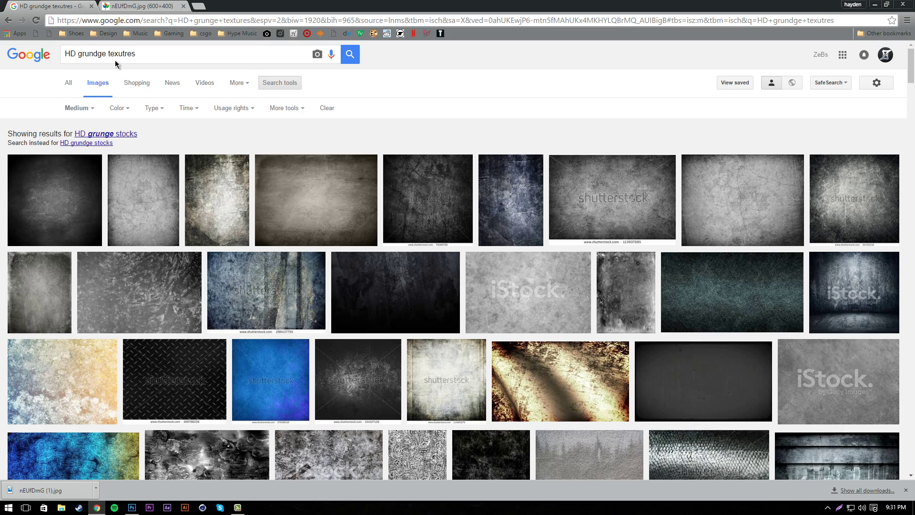
pyautogui.press('Return')
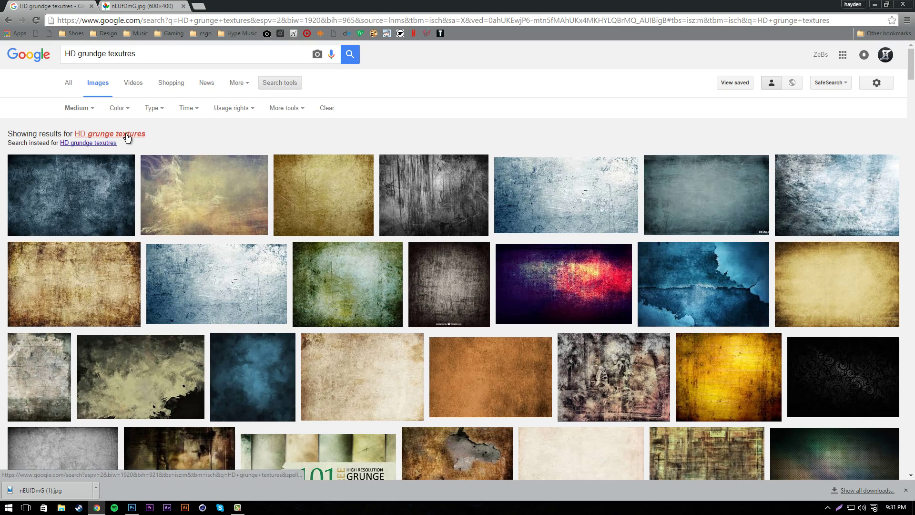
pyautogui.click(127, 134)
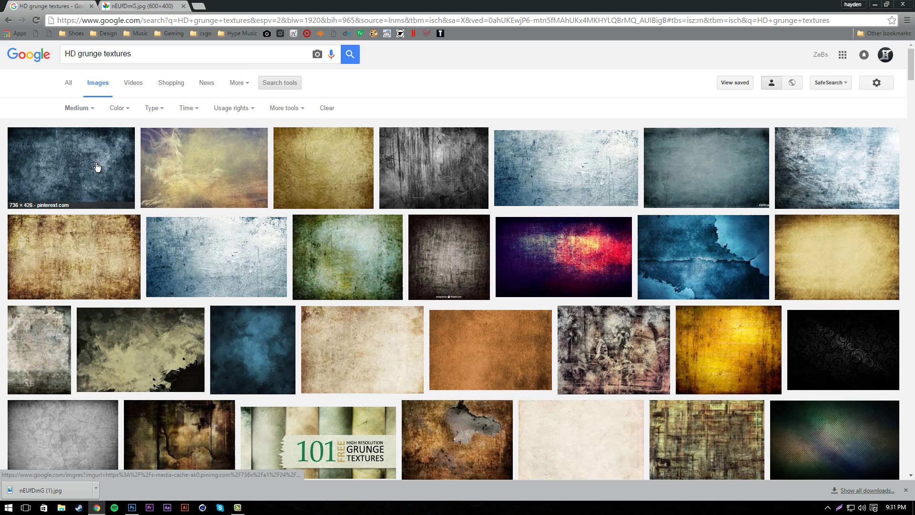
# Step: Select various parts of the search query, then return to the Photoshop canvas
pyautogui.click(140, 56)
pyautogui.moveTo(140, 57); pyautogui.dragTo(104, 56)
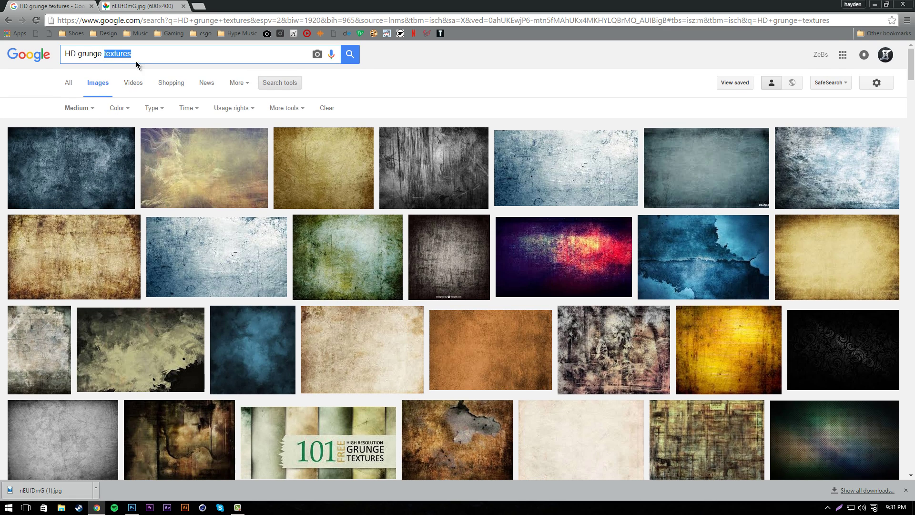
pyautogui.click(152, 58)
pyautogui.moveTo(79, 53); pyautogui.dragTo(67, 54)
pyautogui.moveTo(133, 56); pyautogui.dragTo(57, 56)
pyautogui.click(146, 51)
pyautogui.moveTo(158, 50); pyautogui.dragTo(59, 57)
pyautogui.click(151, 58)
pyautogui.tripleClick(166, 55)
pyautogui.click(155, 60)
pyautogui.click(132, 507)
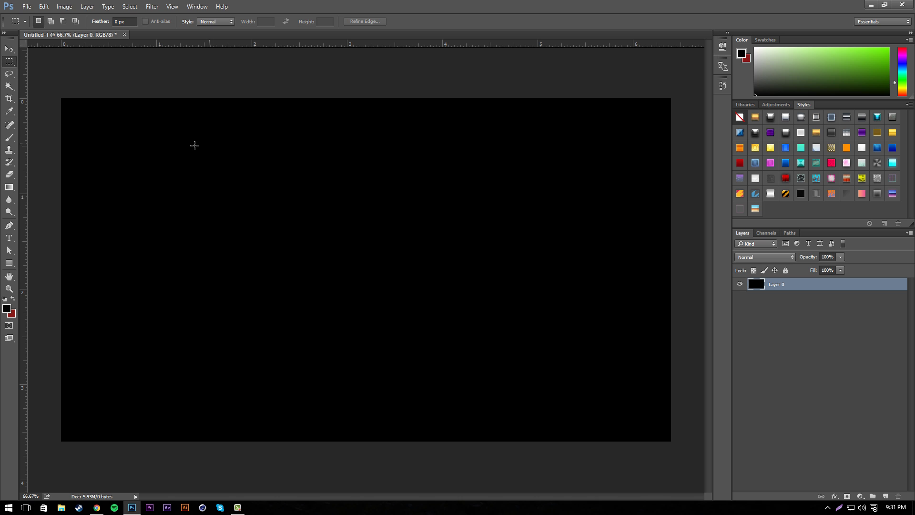
# Step: Open the downloaded nEUfDmG.jpg gel texture in Photoshop
pyautogui.click(25, 7)
pyautogui.click(25, 27)
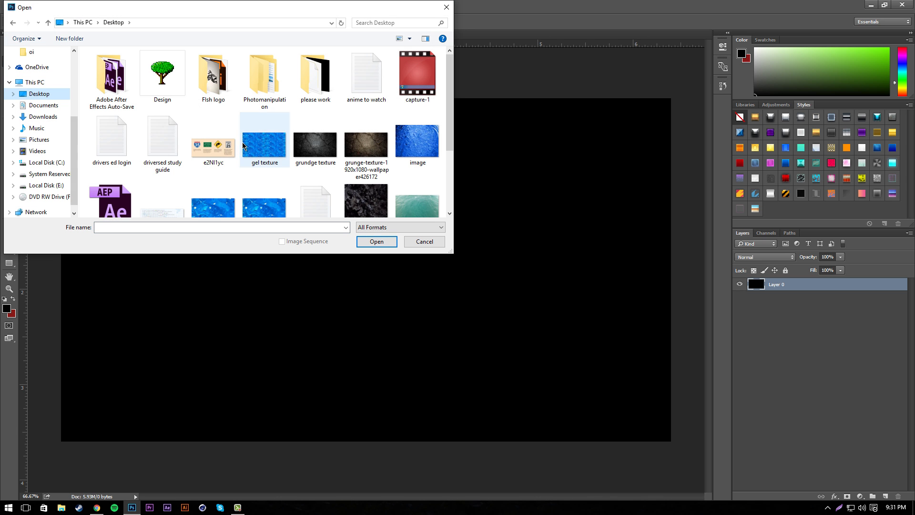
pyautogui.click(257, 147)
pyautogui.scroll(-2, 250, 169)
pyautogui.click(260, 132)
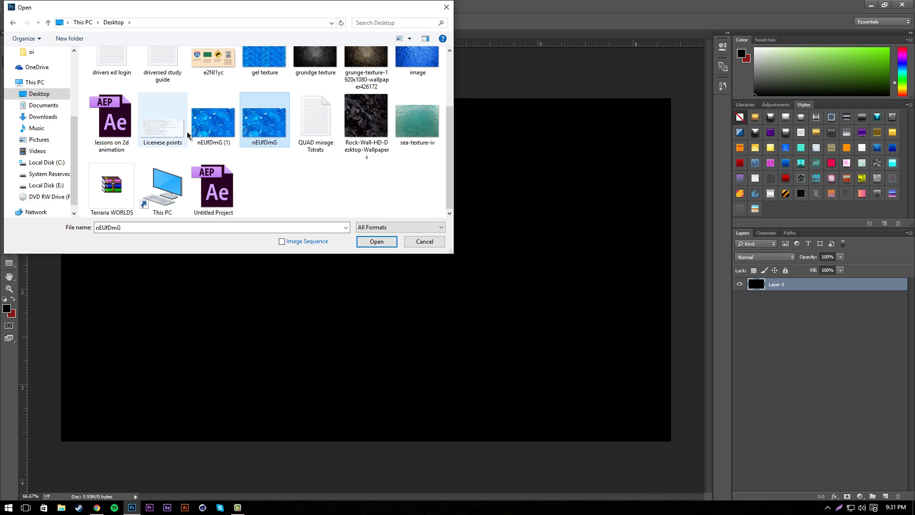
pyautogui.doubleClick(272, 128)
# Step: Convert the Background to Layer 0 and duplicate it into Untitled-1
pyautogui.click(9, 48)
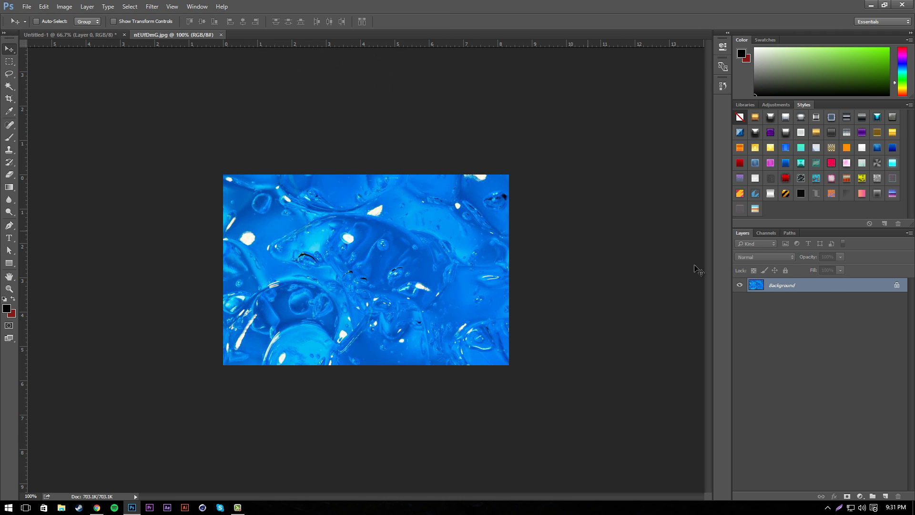
pyautogui.doubleClick(831, 290)
pyautogui.click(539, 160)
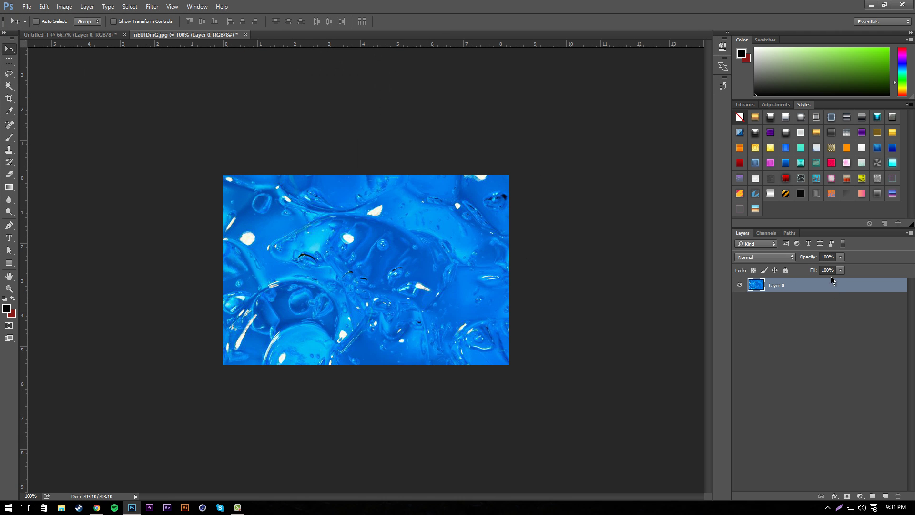
pyautogui.rightClick(830, 279)
pyautogui.click(757, 139)
pyautogui.click(445, 196)
pyautogui.click(432, 197)
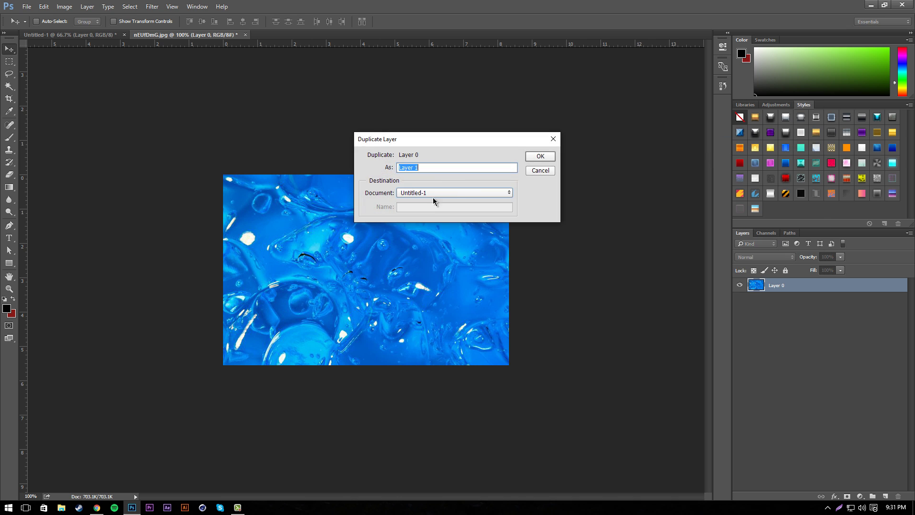
pyautogui.press('Return')
pyautogui.click(72, 34)
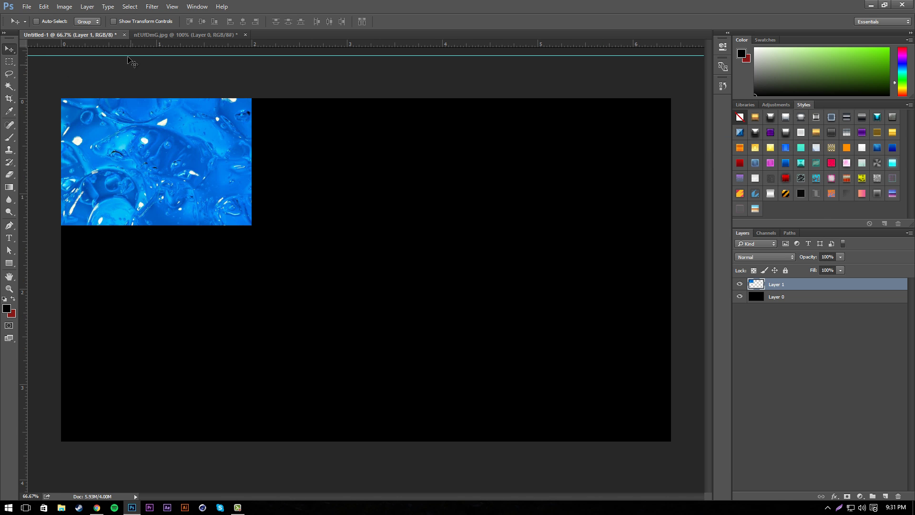
# Step: Center the gel texture on the canvas and duplicate its layer
pyautogui.moveTo(199, 143); pyautogui.dragTo(409, 247)
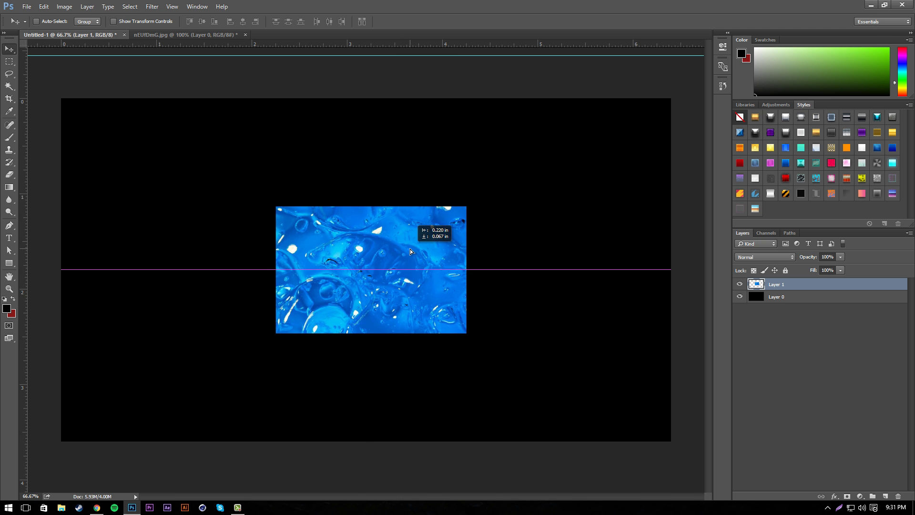
pyautogui.moveTo(408, 247); pyautogui.dragTo(405, 248)
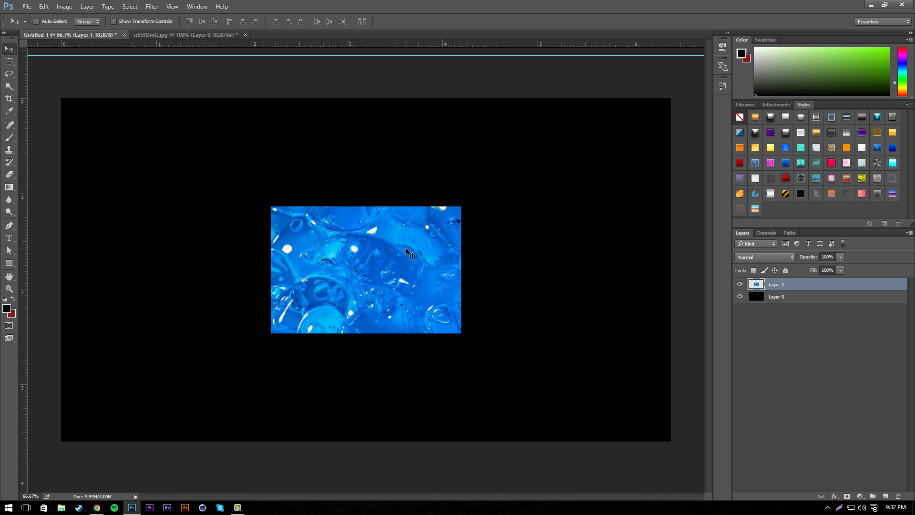
pyautogui.hotkey('ctrl', 'j')
# Step: Arrange Layer 1 on the left and Layer 1 copy beside it on the right
pyautogui.click(823, 299)
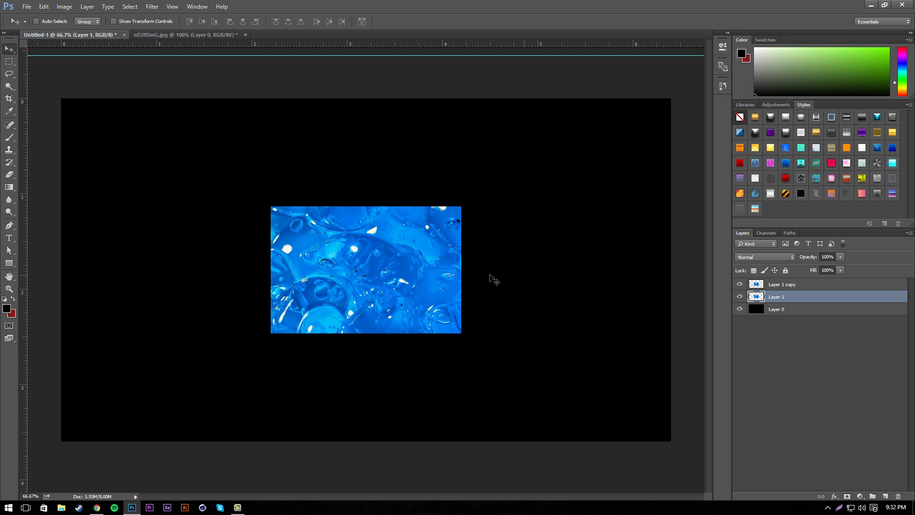
pyautogui.click(782, 285)
pyautogui.moveTo(496, 265); pyautogui.dragTo(650, 243)
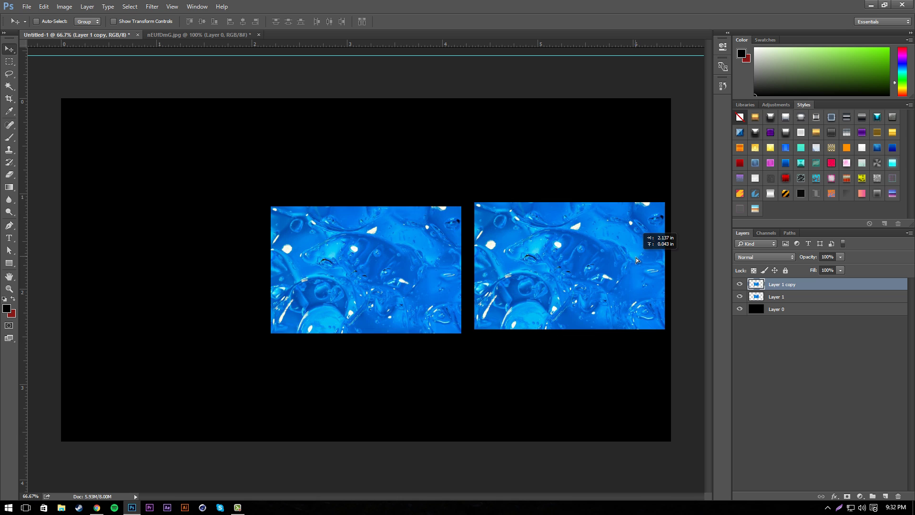
pyautogui.click(793, 297)
pyautogui.moveTo(424, 264); pyautogui.dragTo(304, 265)
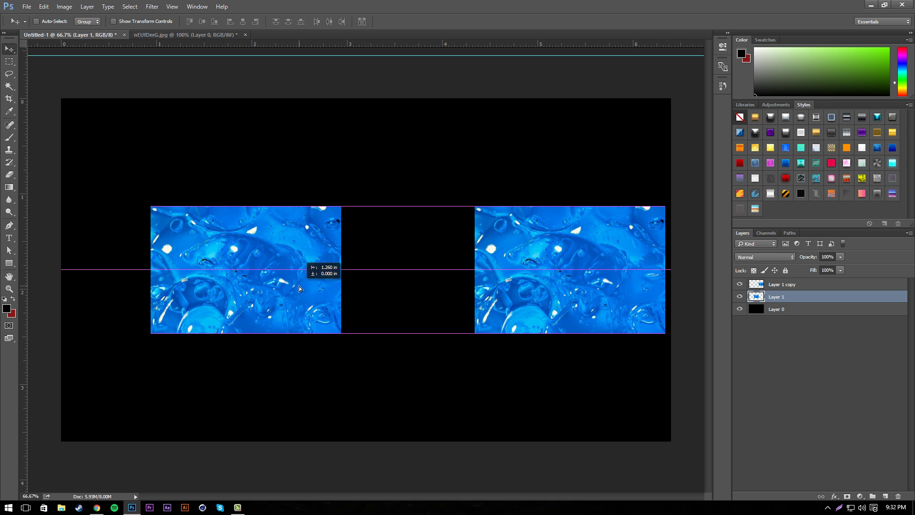
pyautogui.hotkey('alt', ']')
pyautogui.moveTo(543, 270); pyautogui.dragTo(472, 271)
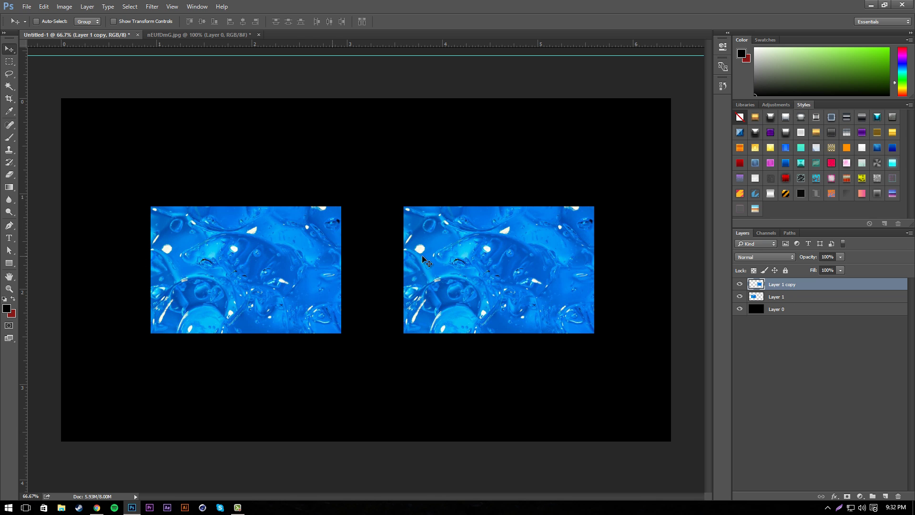
pyautogui.moveTo(436, 274); pyautogui.dragTo(421, 274)
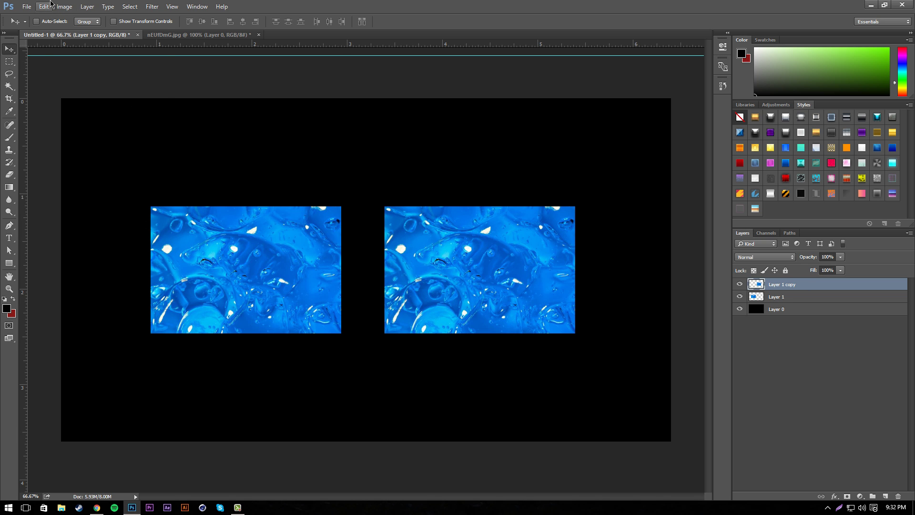
# Step: Flip Layer 1 copy horizontally and vertically via Edit > Transform
pyautogui.click(51, 4)
pyautogui.click(194, 305)
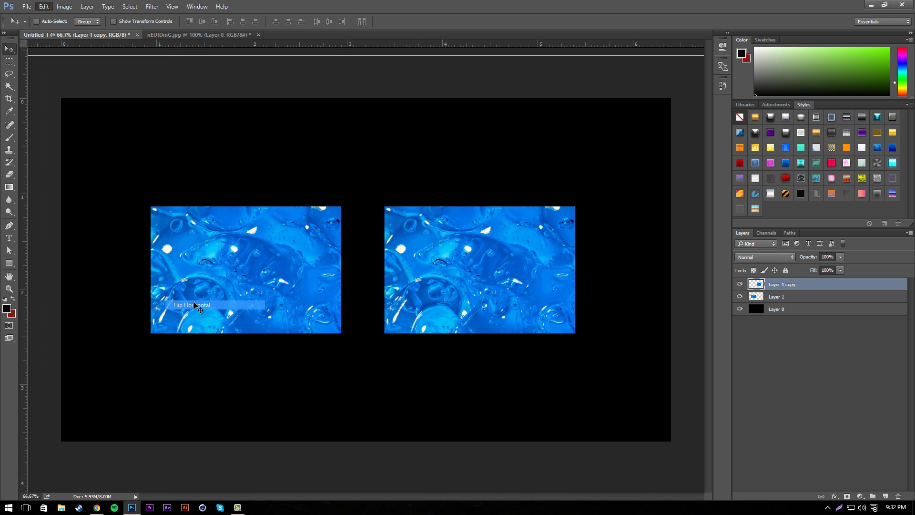
pyautogui.click(47, 7)
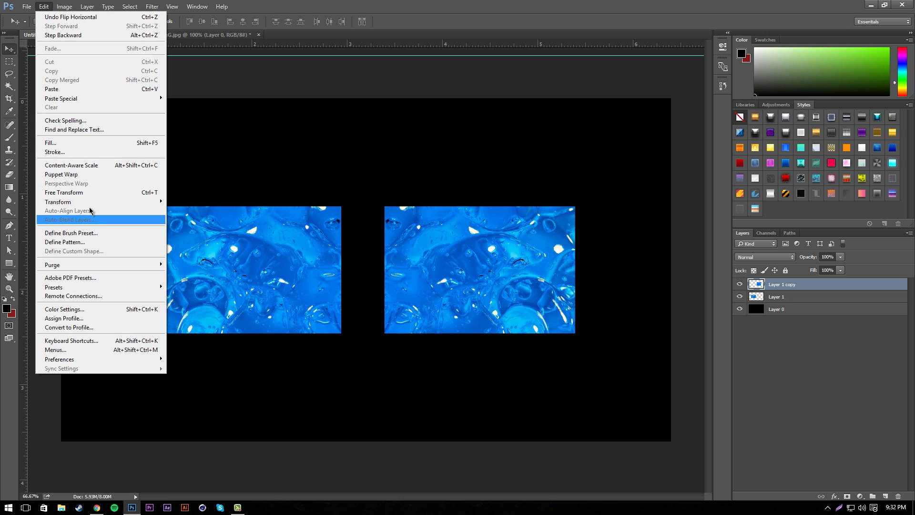
pyautogui.moveTo(58, 201)
pyautogui.click(197, 315)
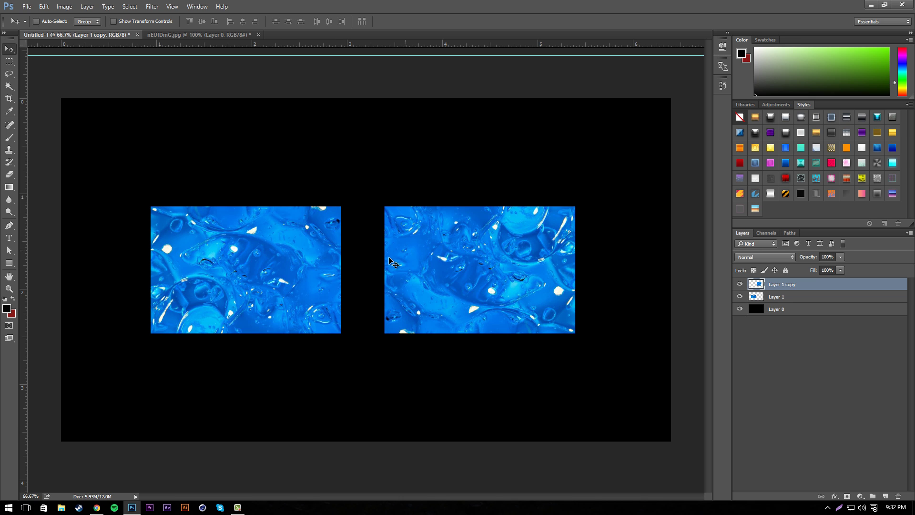
# Step: Overlap the flipped copy onto Layer 1, aligning at about 41% opacity, then restore 100%
pyautogui.moveTo(464, 246); pyautogui.dragTo(437, 248)
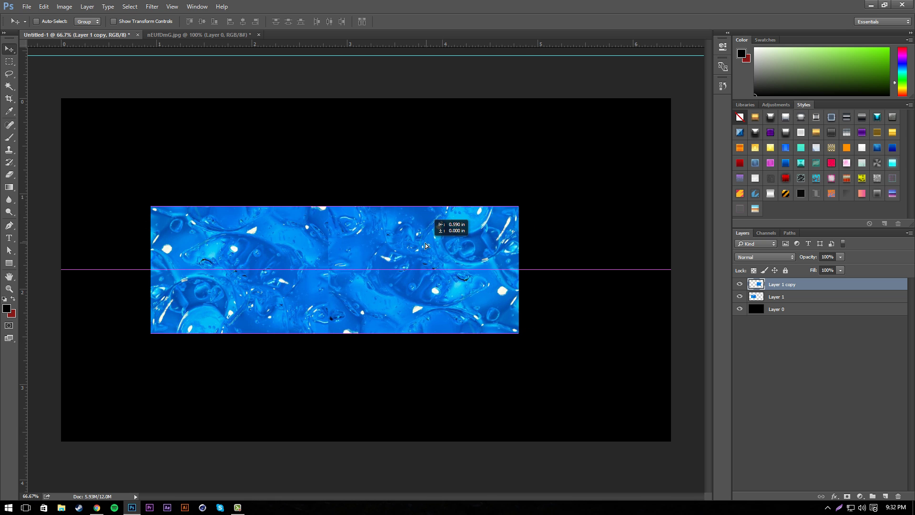
pyautogui.moveTo(437, 248); pyautogui.dragTo(413, 245)
pyautogui.click(840, 256)
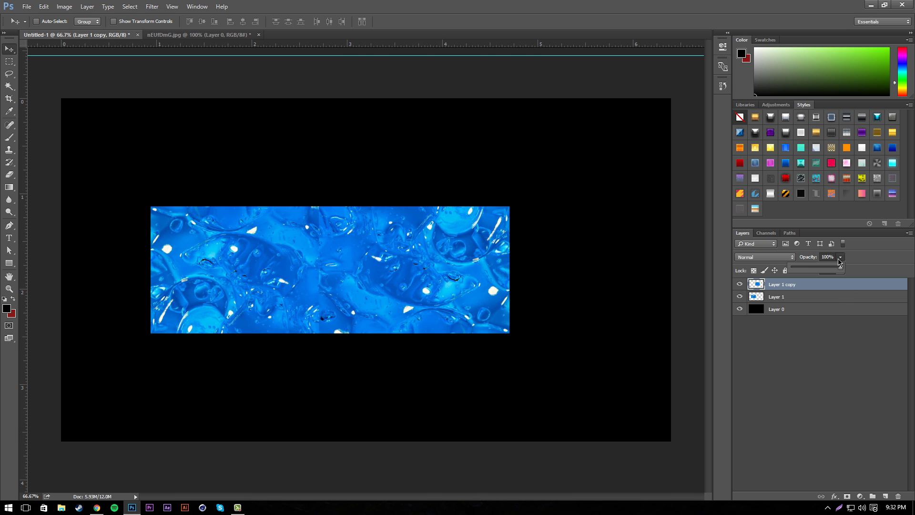
pyautogui.moveTo(820, 270); pyautogui.dragTo(812, 269)
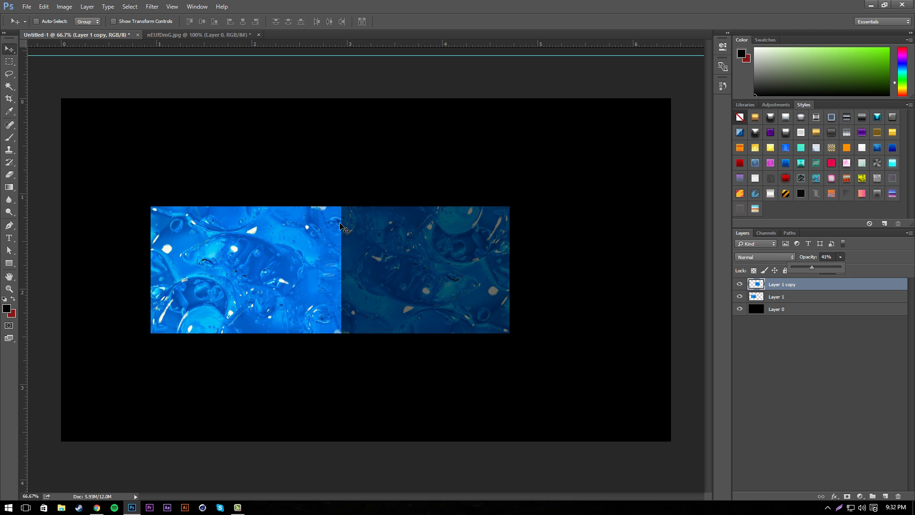
pyautogui.moveTo(340, 226); pyautogui.dragTo(333, 294)
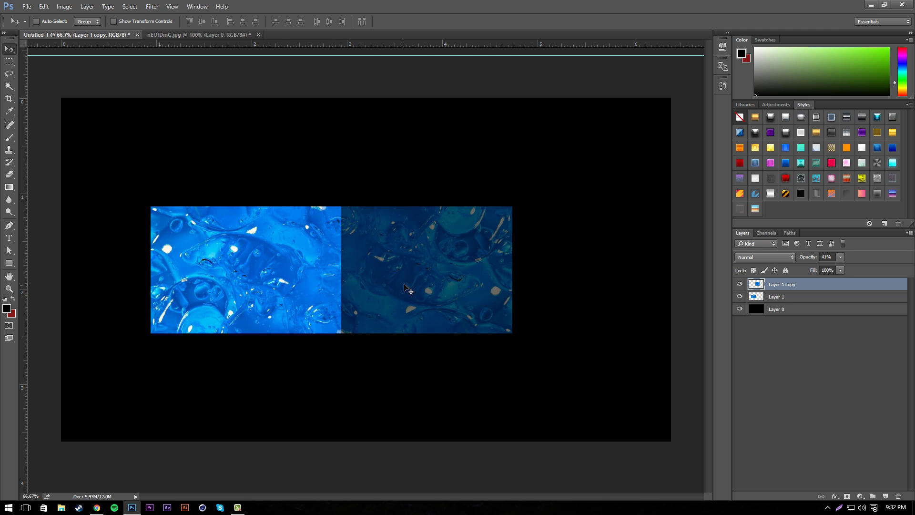
pyautogui.moveTo(404, 287); pyautogui.dragTo(398, 287)
pyautogui.click(840, 257)
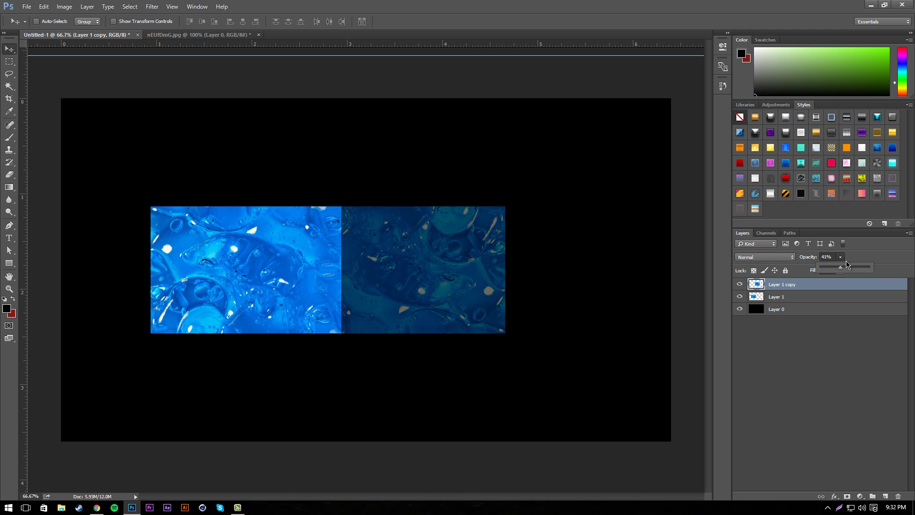
pyautogui.moveTo(854, 272); pyautogui.dragTo(871, 271)
# Step: Set up a 125-size brush on Layer 1 copy, test a black stroke, and undo it
pyautogui.click(833, 343)
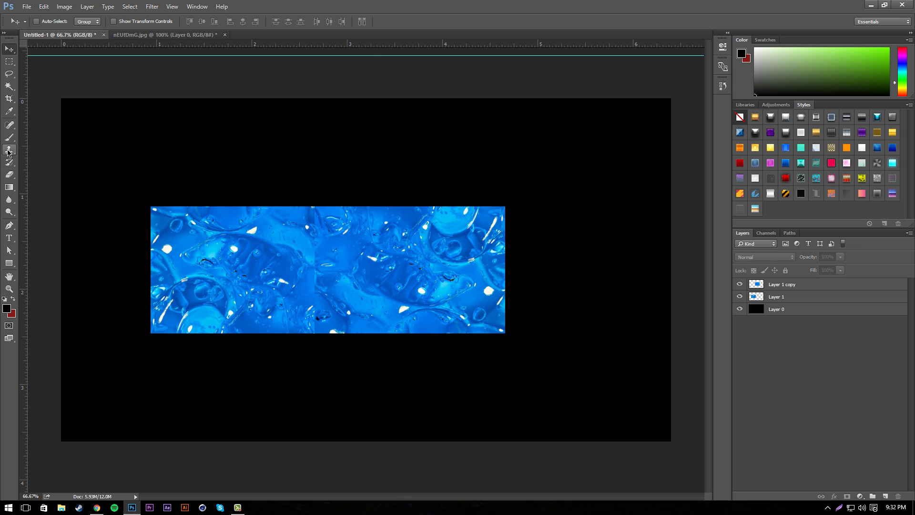
pyautogui.click(10, 137)
pyautogui.click(49, 21)
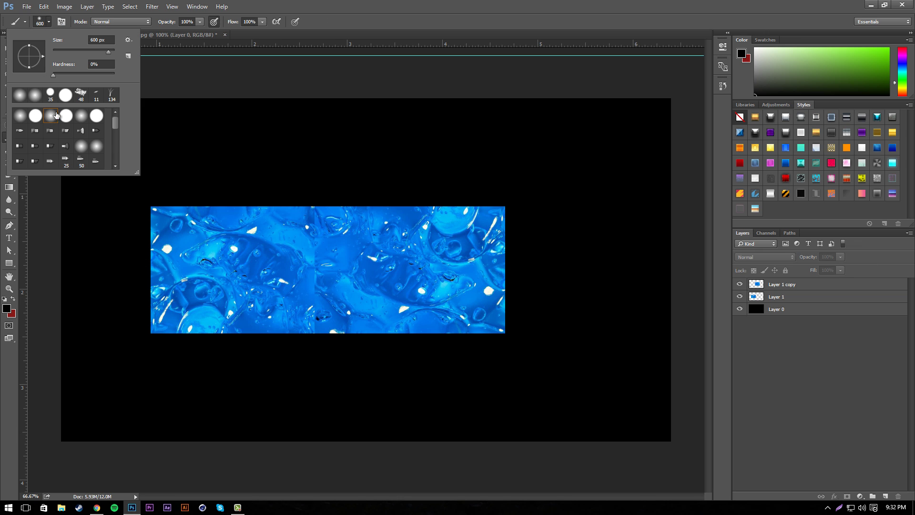
pyautogui.click(283, 3)
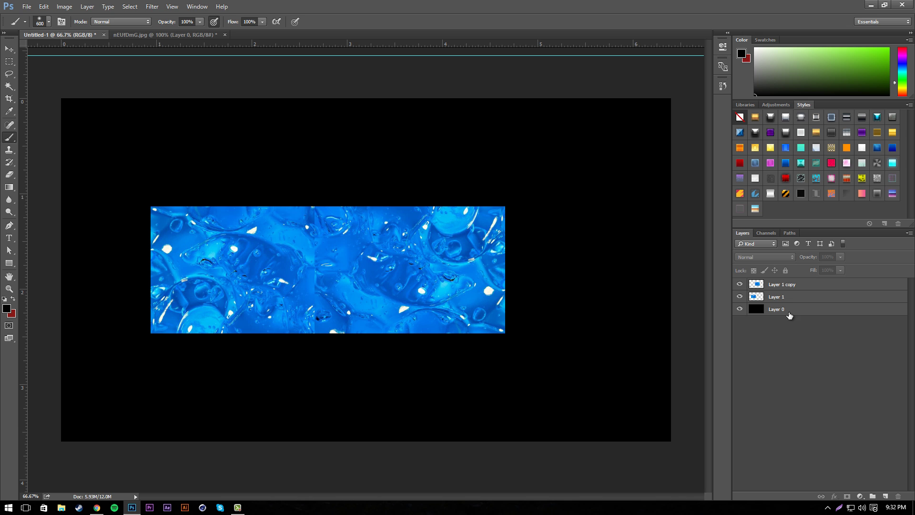
pyautogui.click(790, 287)
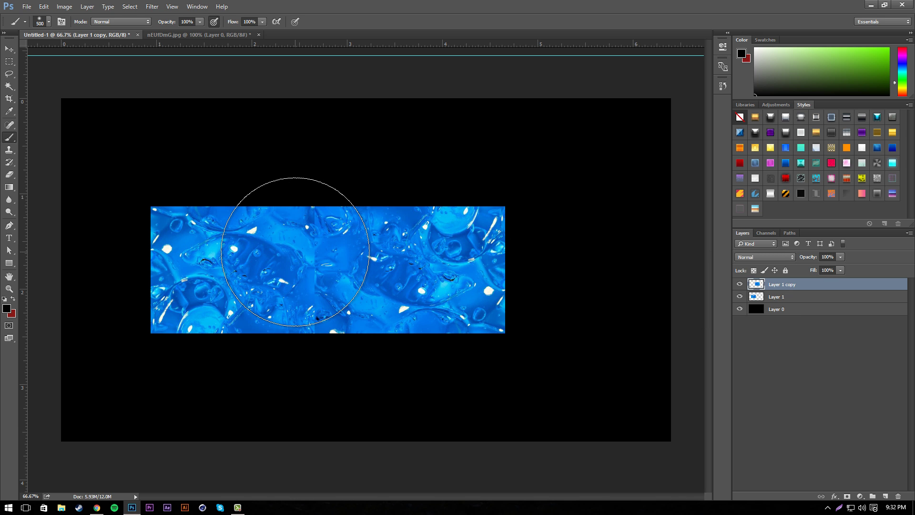
pyautogui.press('[')
pyautogui.press('[')
pyautogui.press('[')
pyautogui.press('[')
pyautogui.press('[')
pyautogui.press('[')
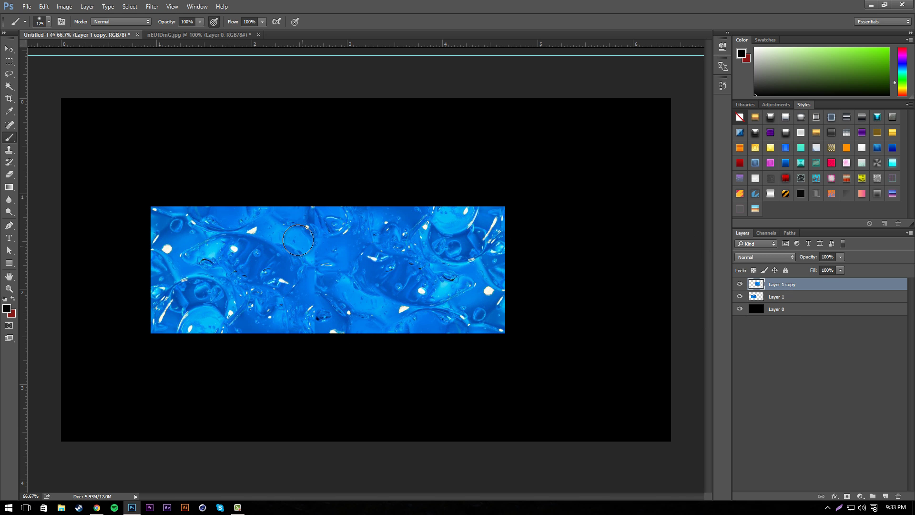
pyautogui.moveTo(306, 210); pyautogui.dragTo(307, 218)
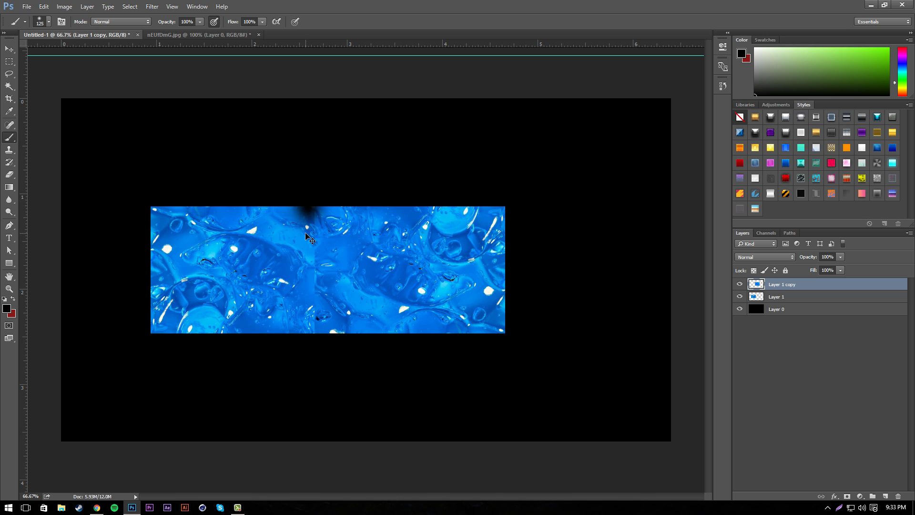
pyautogui.hotkey('ctrl', 'z')
# Step: Erase the hard seam along Layer 1 copy with the Eraser
pyautogui.click(10, 176)
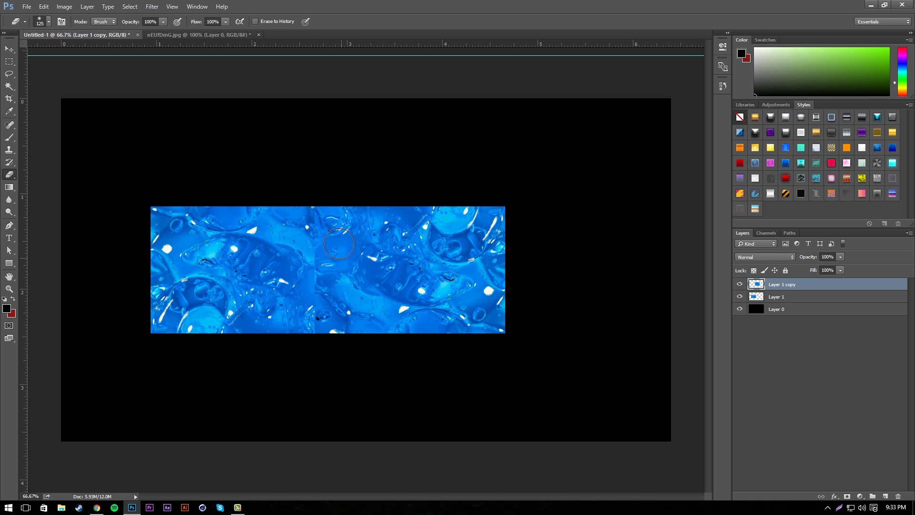
pyautogui.moveTo(302, 210); pyautogui.dragTo(316, 341)
pyautogui.click(9, 48)
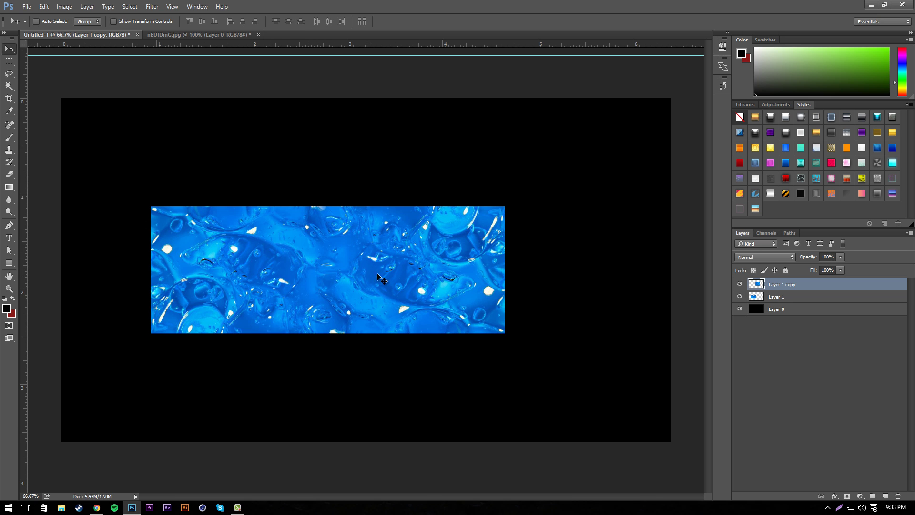
# Step: Merge Layer 1 into Layer 1 copy and duplicate the merged texture strip
pyautogui.keyDown('shift'); pyautogui.click(893, 303); pyautogui.keyUp('shift')
pyautogui.rightClick(815, 300)
pyautogui.click(751, 385)
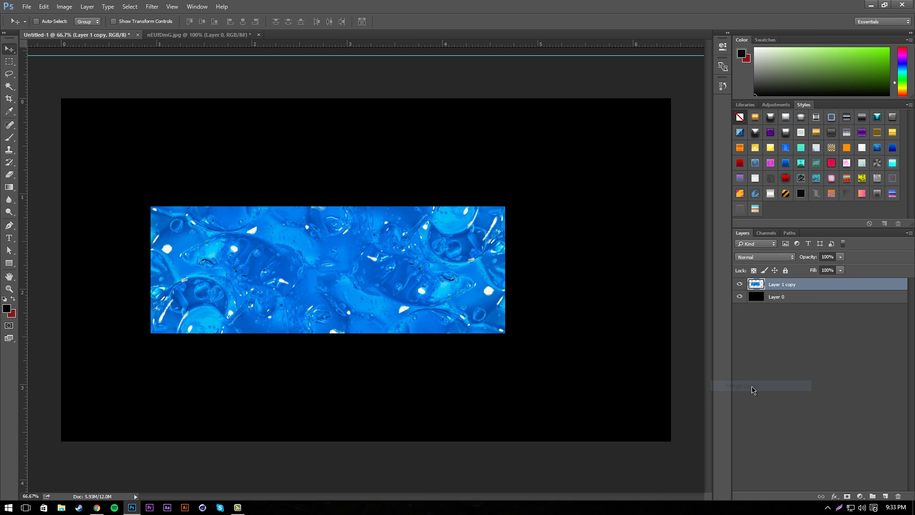
pyautogui.hotkey('ctrl', 'j')
# Step: Stack both texture copies against the canvas's top-left edge with no gap
pyautogui.click(810, 296)
pyautogui.moveTo(328, 273); pyautogui.dragTo(313, 164)
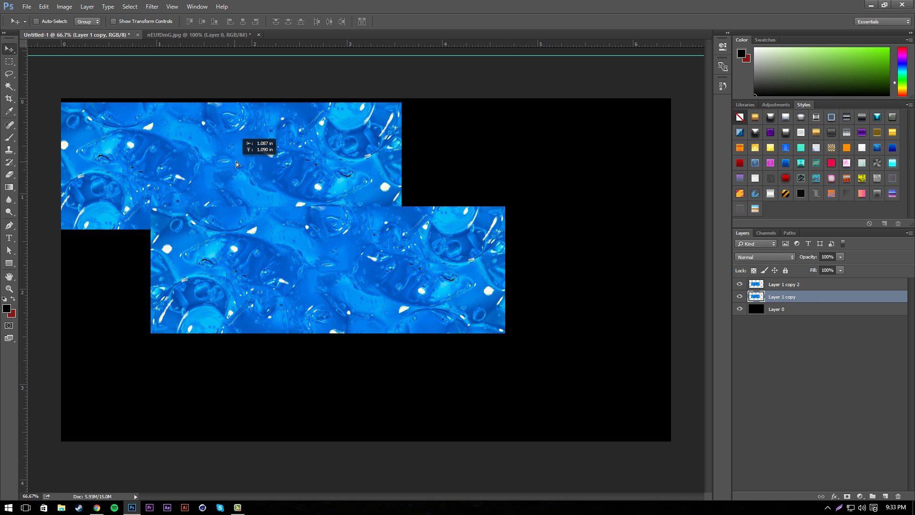
pyautogui.moveTo(313, 164); pyautogui.dragTo(237, 163)
pyautogui.click(798, 286)
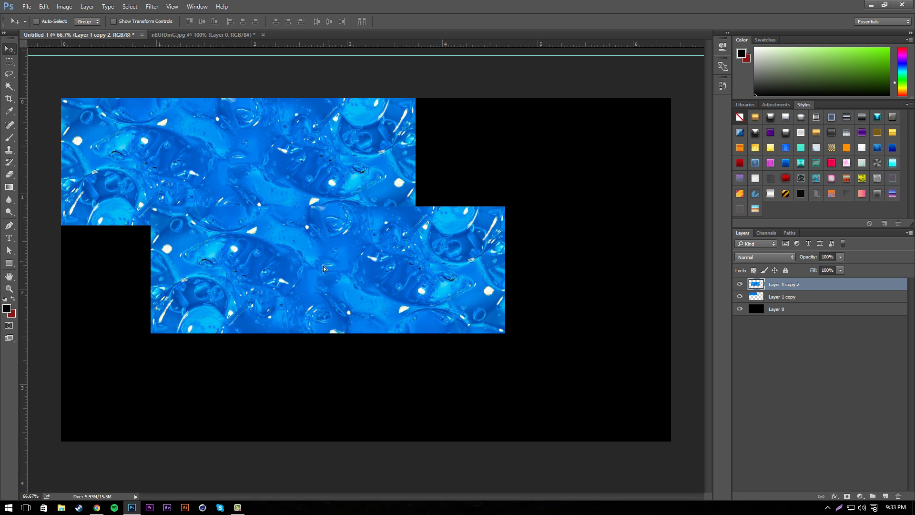
pyautogui.moveTo(328, 261); pyautogui.dragTo(240, 278)
pyautogui.moveTo(179, 258); pyautogui.dragTo(178, 241)
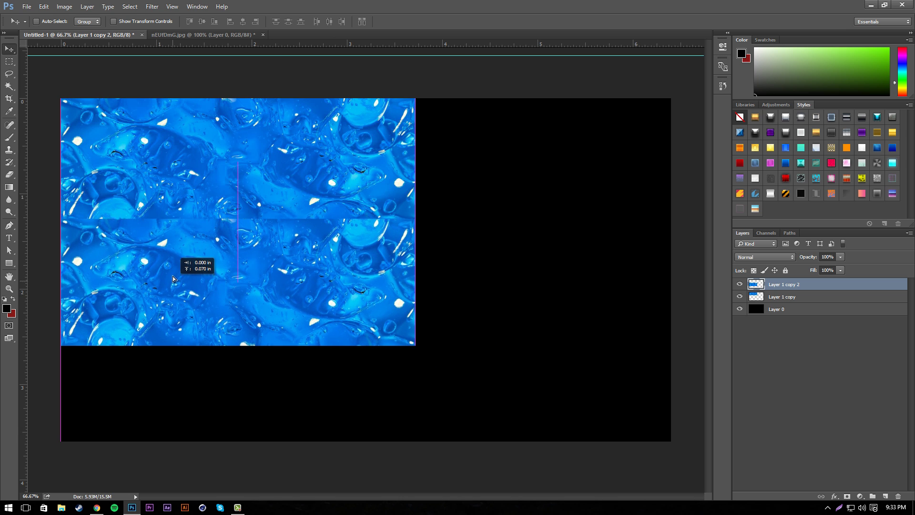
# Step: Flip the texture copy horizontally and vertically via Edit > Transform
pyautogui.click(44, 6)
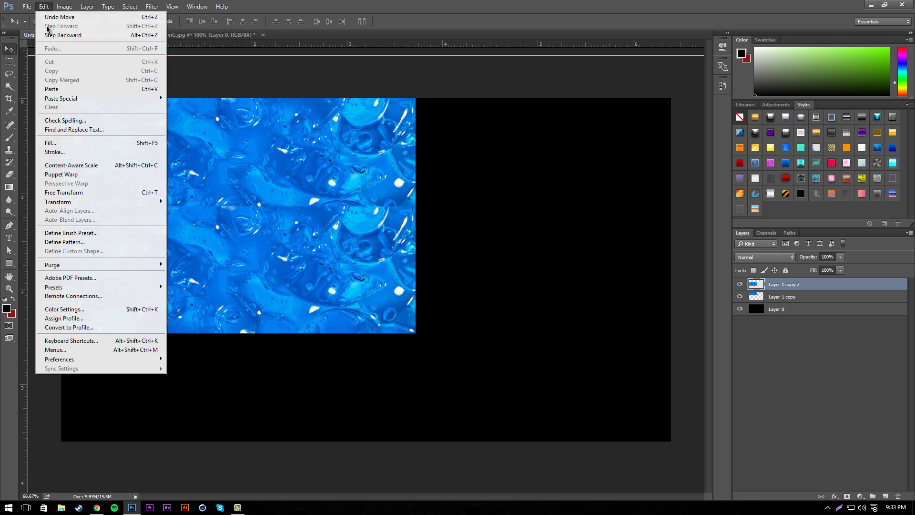
pyautogui.moveTo(58, 202)
pyautogui.click(214, 305)
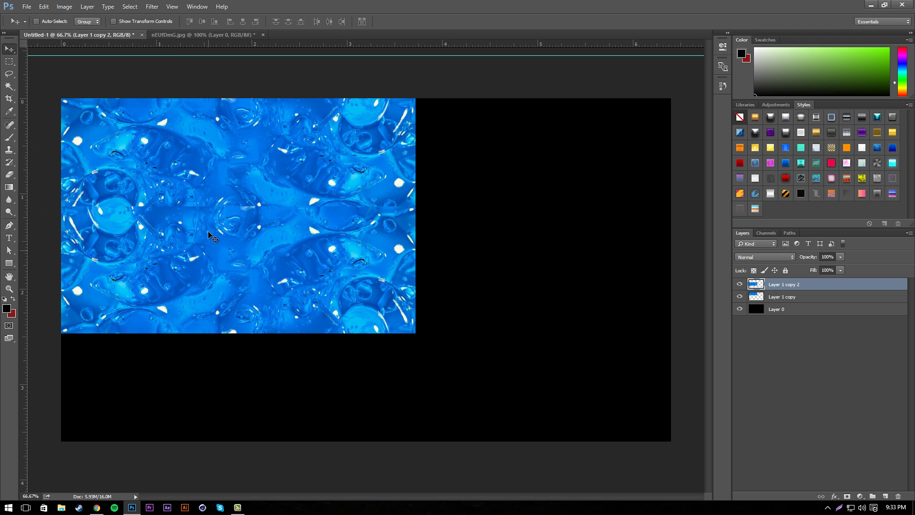
pyautogui.click(43, 7)
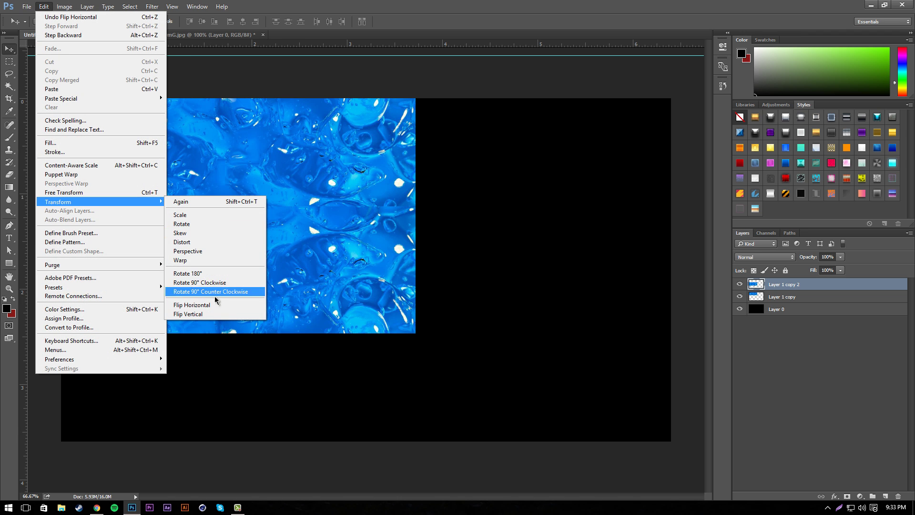
pyautogui.click(214, 314)
# Step: Erase the seam between the copies and nudge the top copy slightly up
pyautogui.click(9, 175)
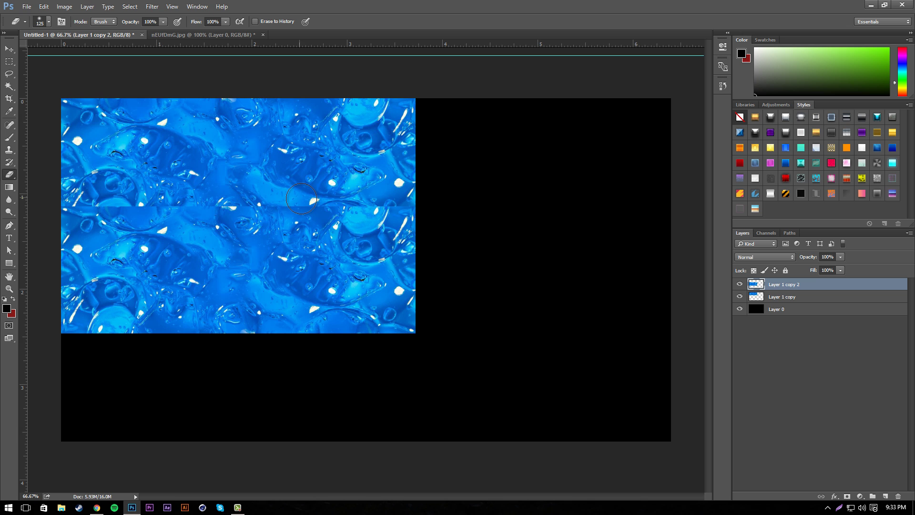
pyautogui.moveTo(136, 197); pyautogui.dragTo(101, 197)
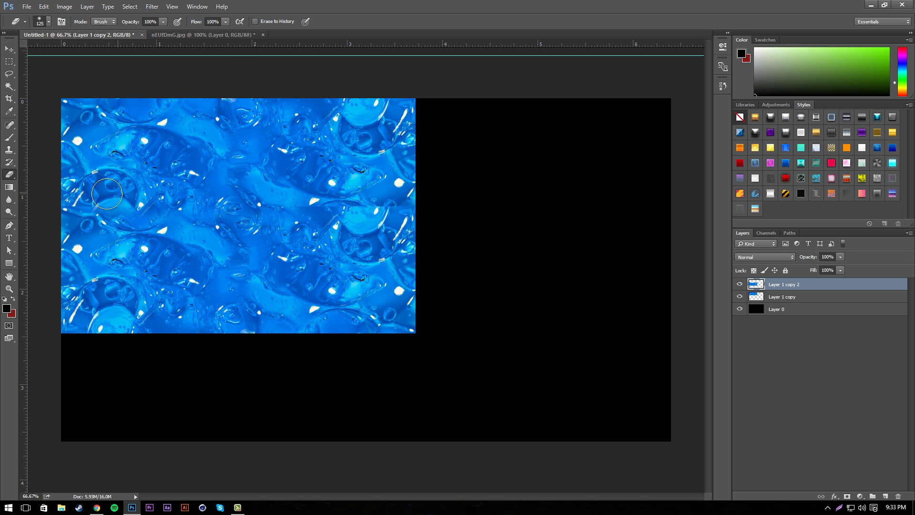
pyautogui.moveTo(318, 192); pyautogui.dragTo(391, 195)
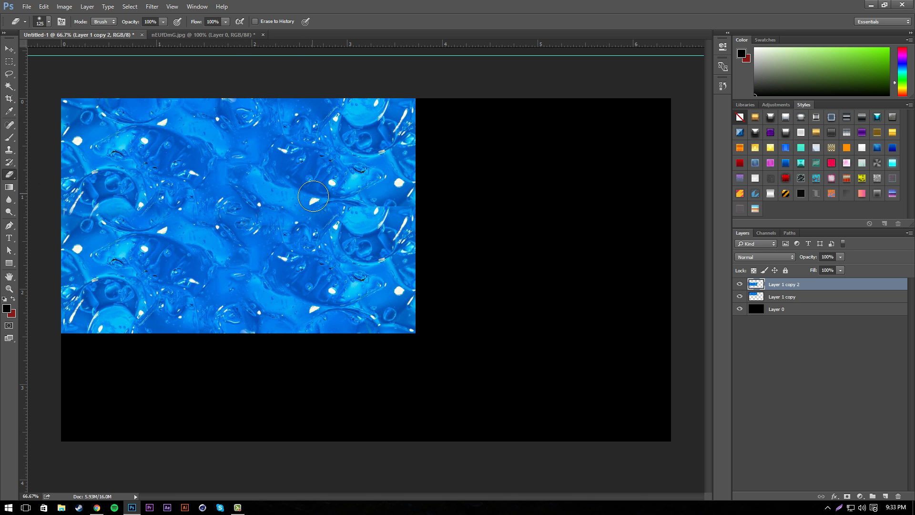
pyautogui.click(9, 48)
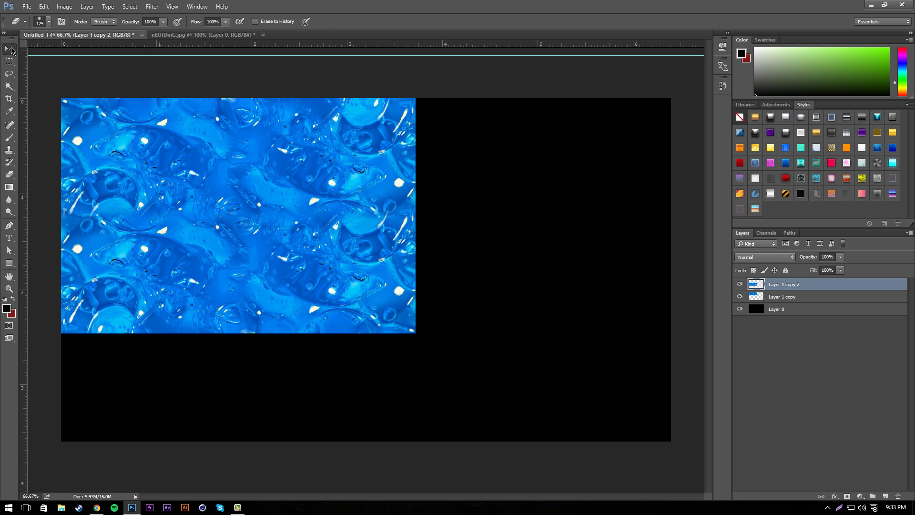
pyautogui.hotkey('shift', 'Up')
pyautogui.hotkey('shift', 'Up')
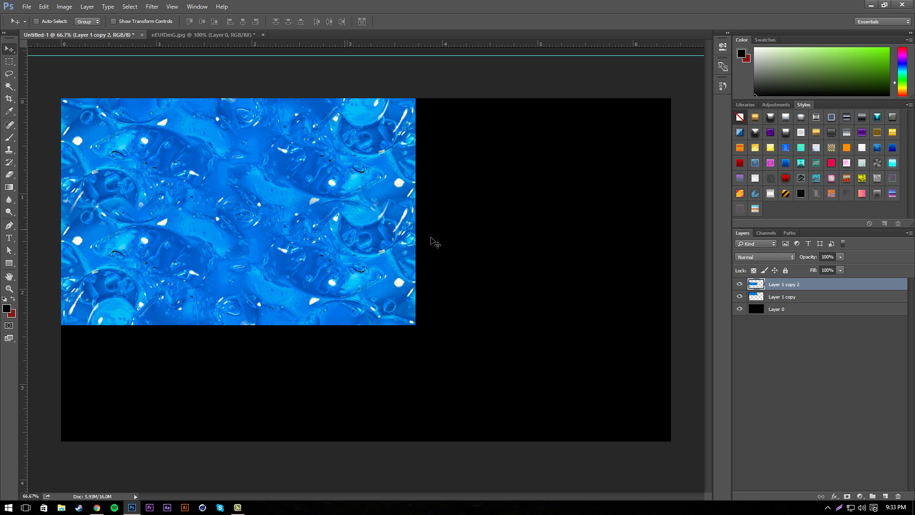
# Step: Merge the two texture copies, duplicate the block, and place it at the canvas's right edge
pyautogui.rightClick(801, 304)
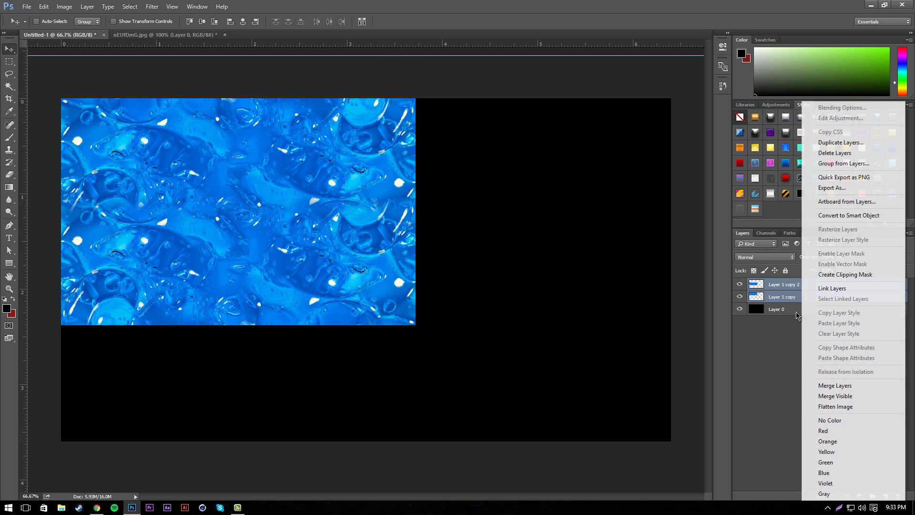
pyautogui.click(829, 381)
pyautogui.hotkey('ctrl', 'j')
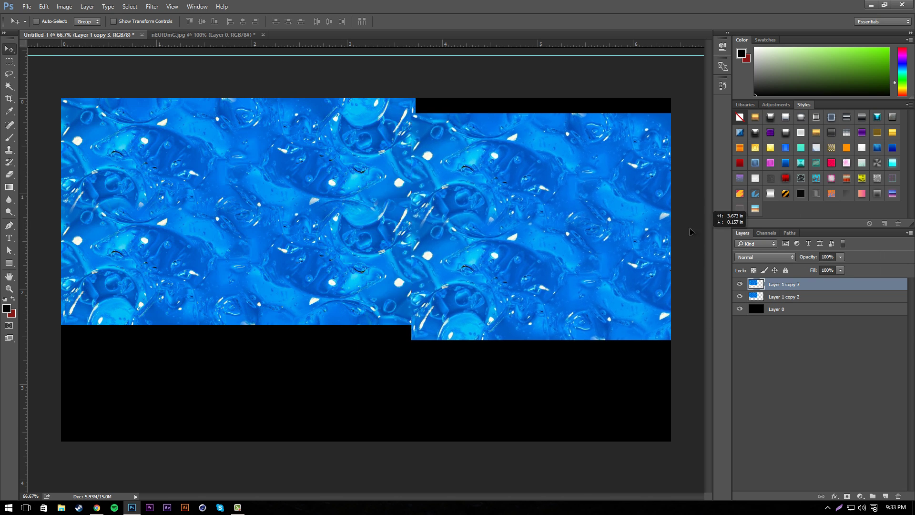
pyautogui.moveTo(342, 223); pyautogui.dragTo(679, 207)
pyautogui.moveTo(512, 222); pyautogui.dragTo(503, 223)
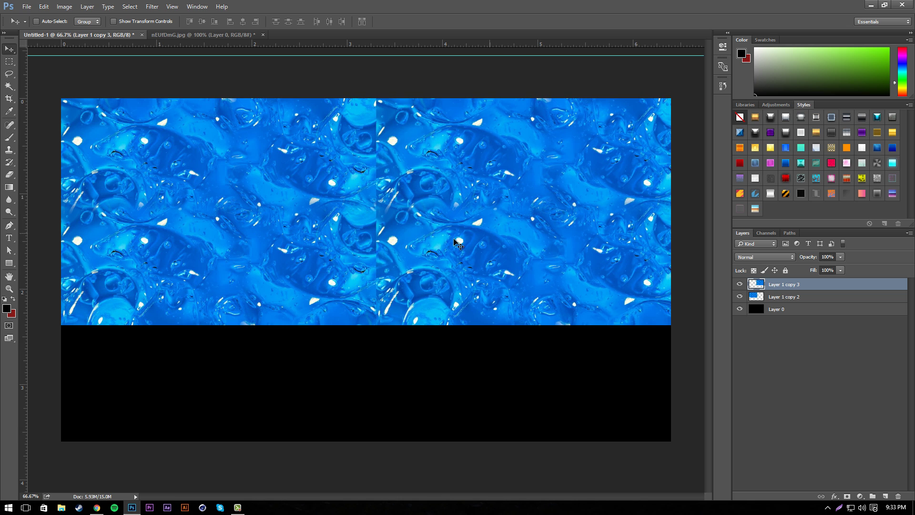
# Step: Erase the vertical seam between the two blocks, then return to the Move tool
pyautogui.click(10, 174)
pyautogui.moveTo(390, 103); pyautogui.dragTo(377, 284)
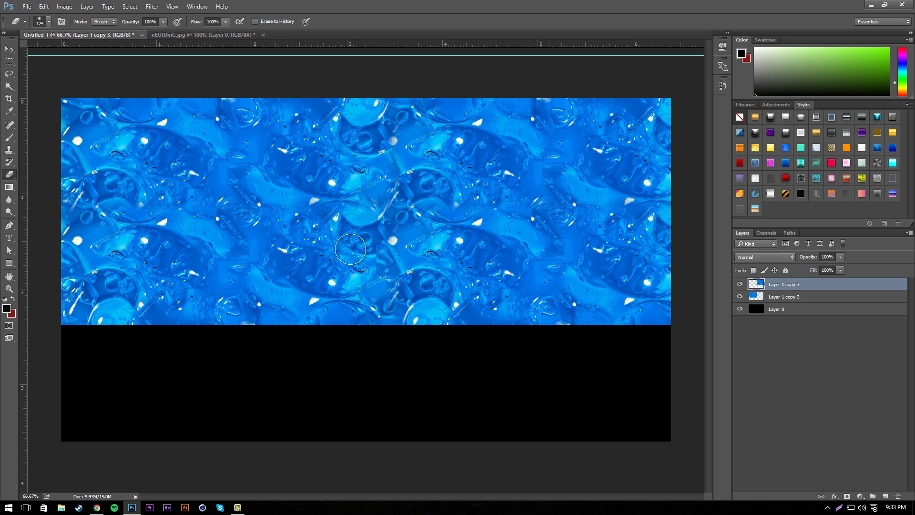
pyautogui.moveTo(382, 221); pyautogui.dragTo(373, 281)
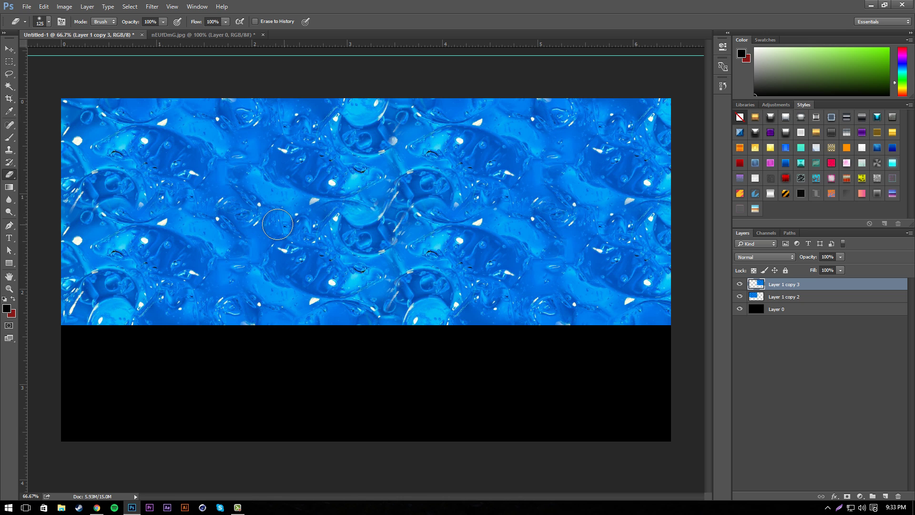
pyautogui.press('v')
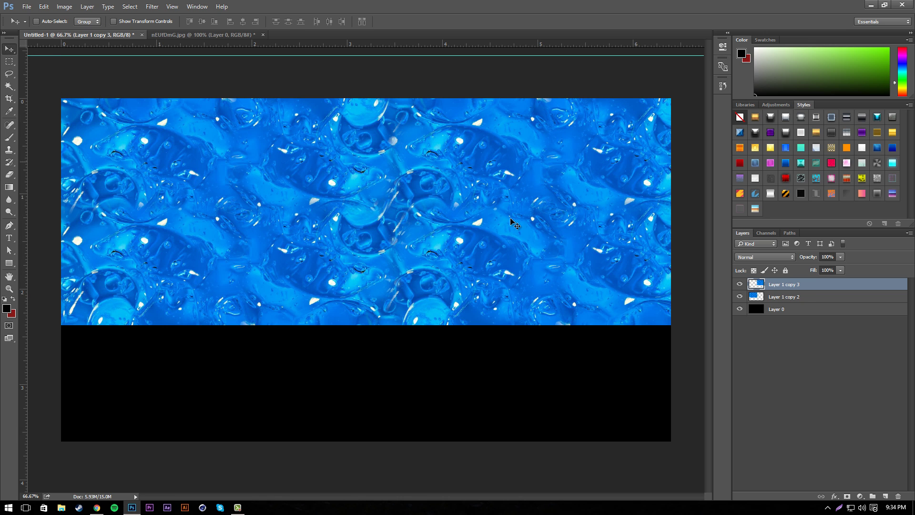
# Step: Merge the two texture blocks, duplicate them, and move the copy down over the seam
pyautogui.rightClick(797, 296)
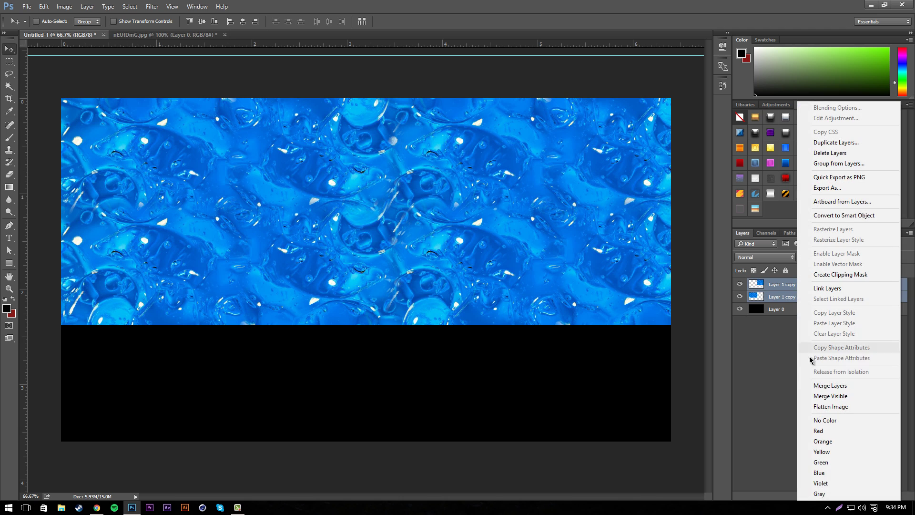
pyautogui.click(829, 385)
pyautogui.hotkey('ctrl', 'j')
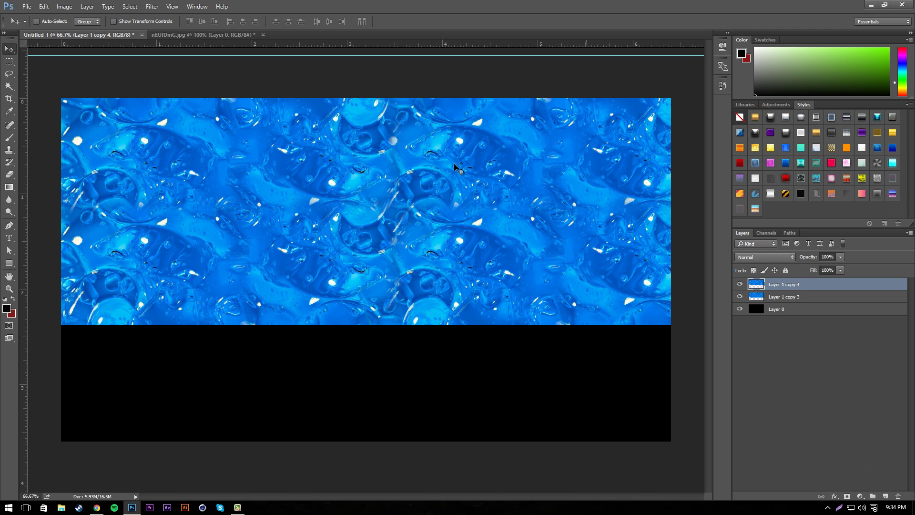
pyautogui.moveTo(368, 214); pyautogui.dragTo(372, 377)
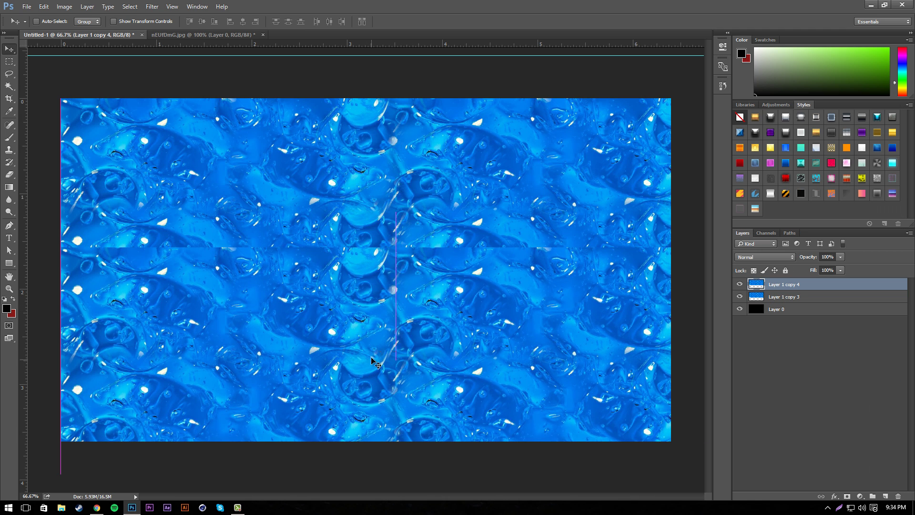
# Step: Erase the hard horizontal seam across the texture
pyautogui.click(9, 174)
pyautogui.moveTo(52, 251); pyautogui.dragTo(665, 250)
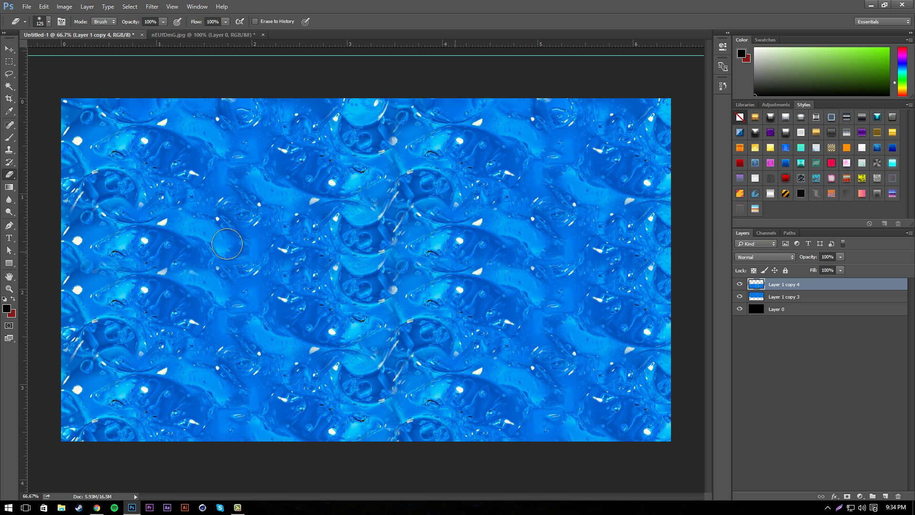
pyautogui.click(9, 49)
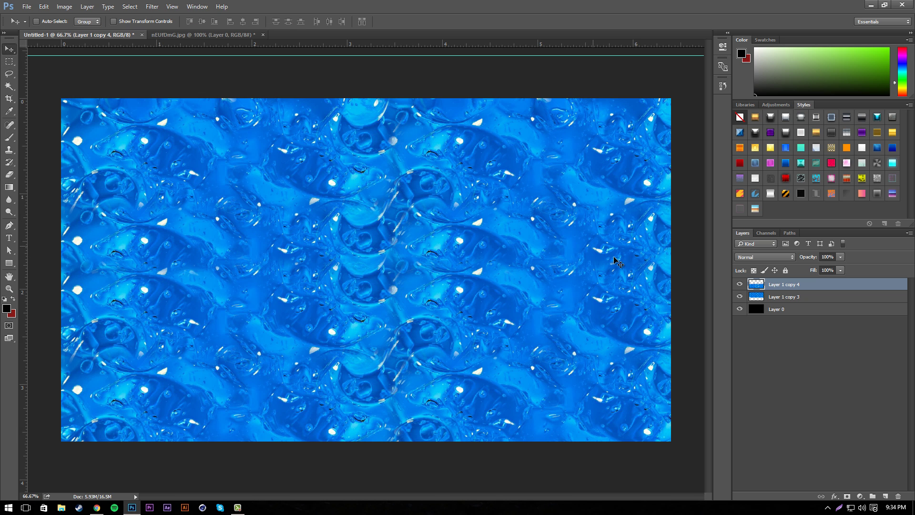
# Step: Merge the two pattern copies into one layer and compare with the original gel photo
pyautogui.keyDown('ctrl'); pyautogui.click(794, 296); pyautogui.keyUp('ctrl')
pyautogui.rightClick(793, 296)
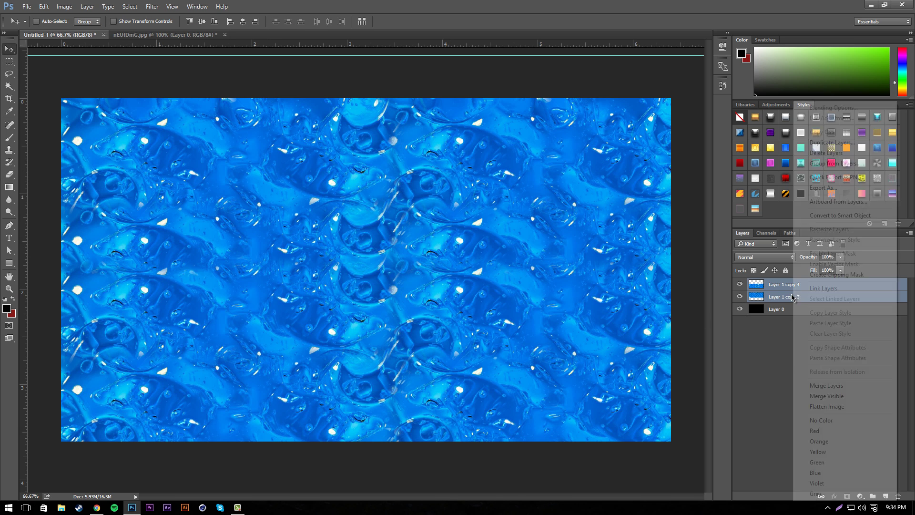
pyautogui.click(817, 383)
pyautogui.click(208, 34)
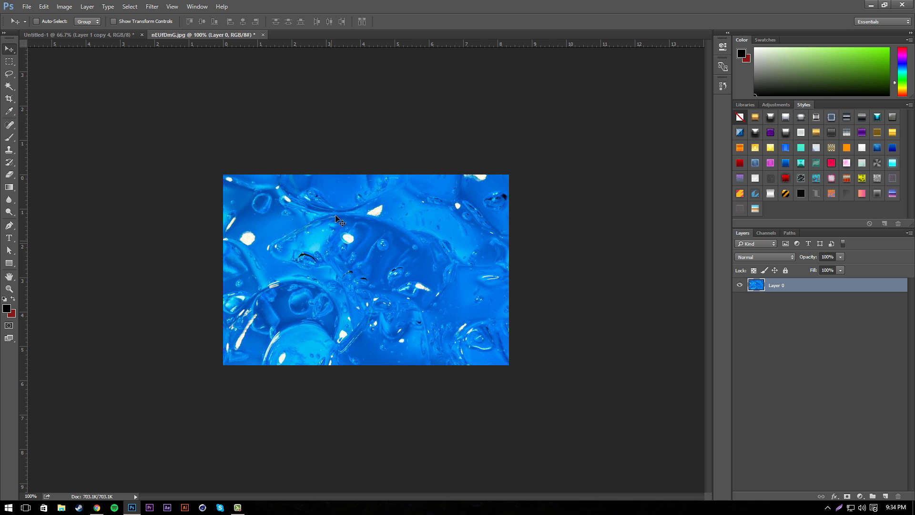
pyautogui.click(121, 34)
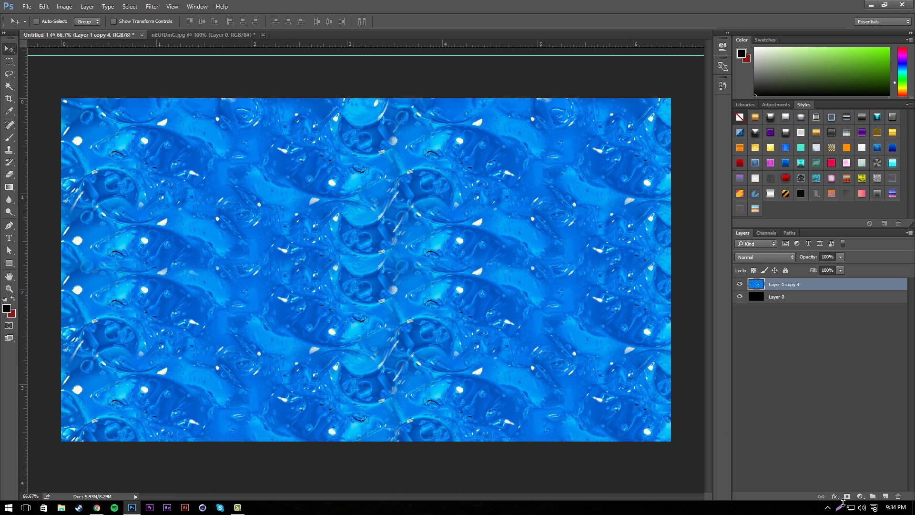
# Step: Add a Curves adjustment layer with two points pulled down to darken the texture
pyautogui.click(860, 497)
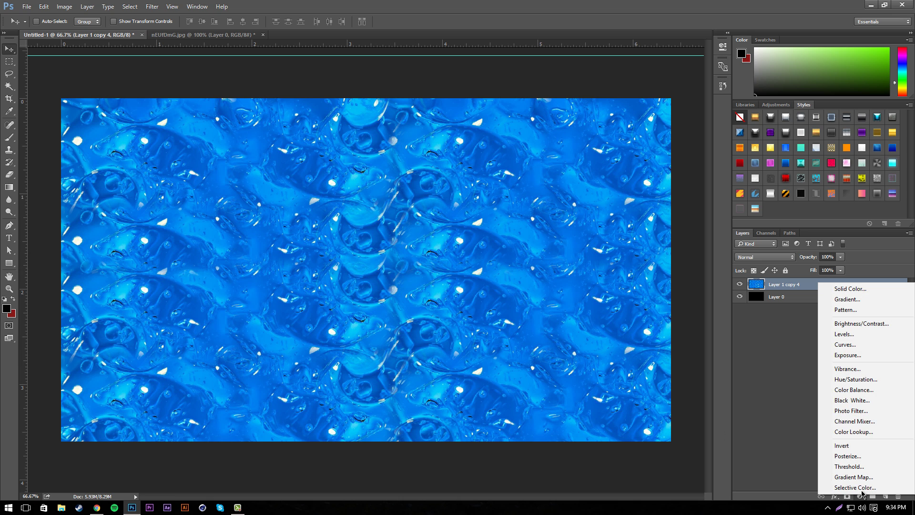
pyautogui.click(851, 347)
pyautogui.moveTo(662, 125); pyautogui.dragTo(671, 127)
pyautogui.click(629, 158)
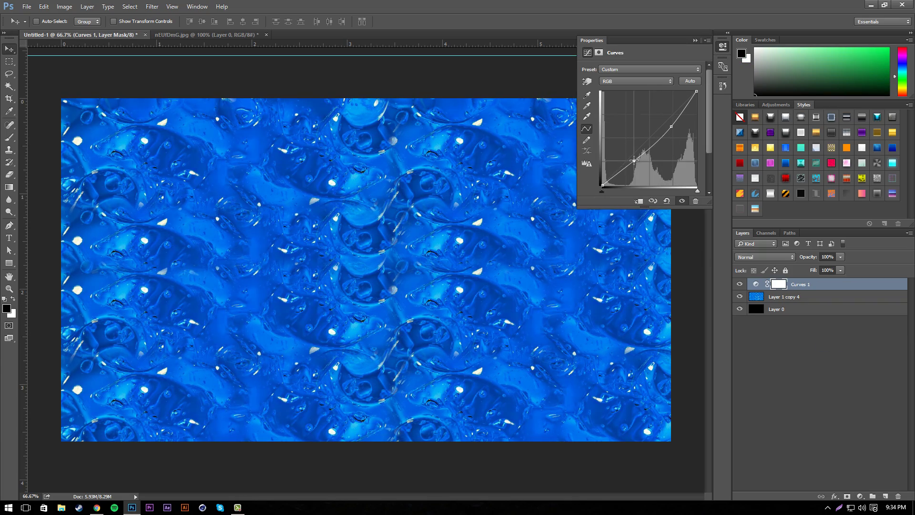
pyautogui.moveTo(630, 158); pyautogui.dragTo(643, 164)
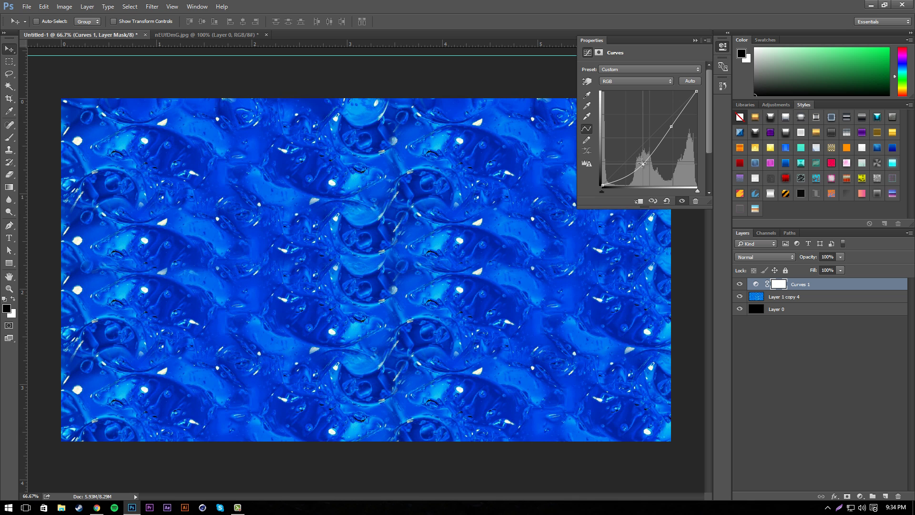
pyautogui.click(695, 40)
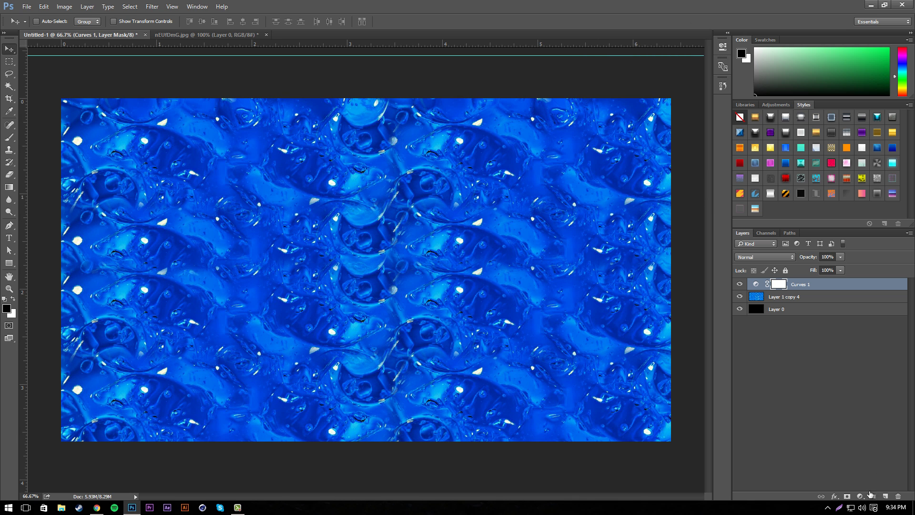
# Step: Try a Gradient Fill layer at 18% opacity, then delete it
pyautogui.click(860, 495)
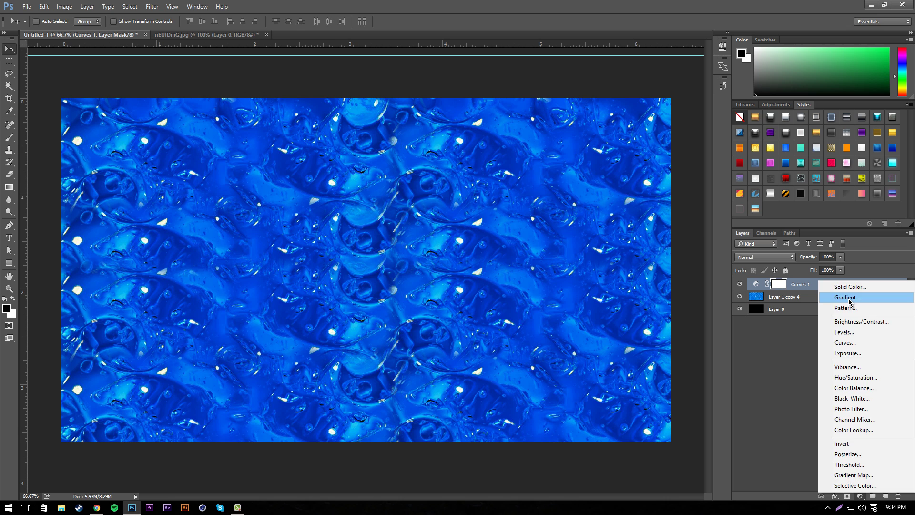
pyautogui.click(850, 298)
pyautogui.click(751, 136)
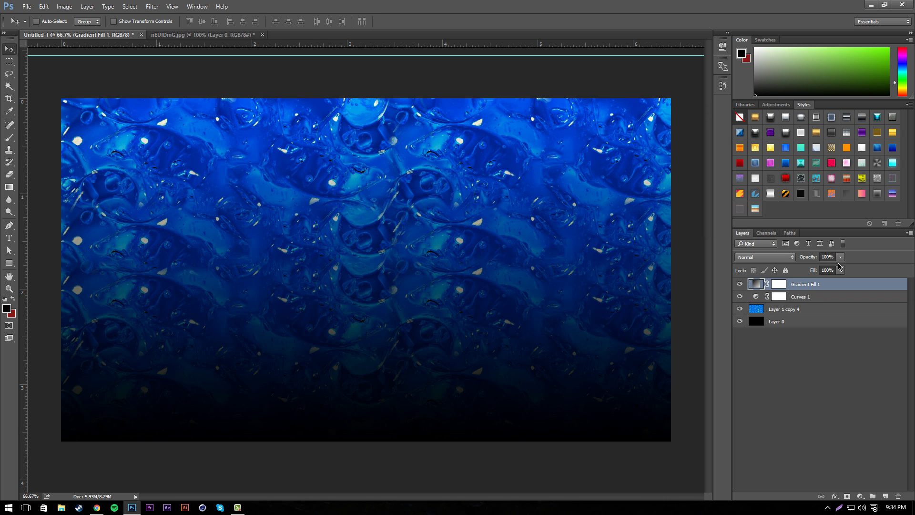
pyautogui.click(840, 256)
pyautogui.moveTo(841, 270); pyautogui.dragTo(800, 270)
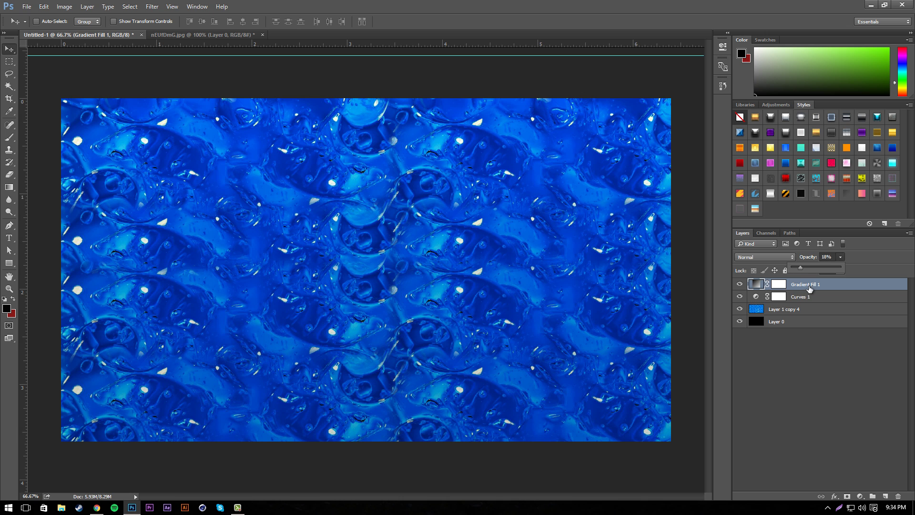
pyautogui.click(810, 286)
pyautogui.press('Delete')
# Step: Add a Photo Filter adjustment layer and raise its density
pyautogui.click(860, 497)
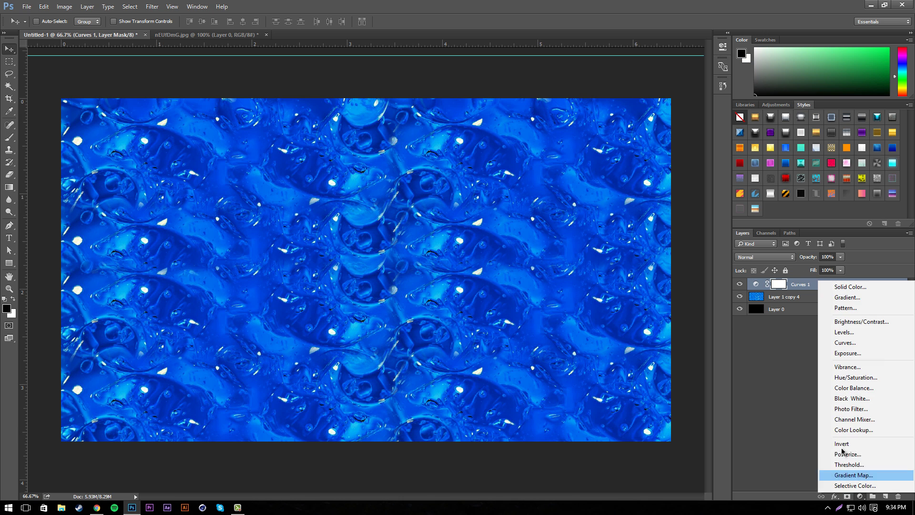
pyautogui.click(849, 409)
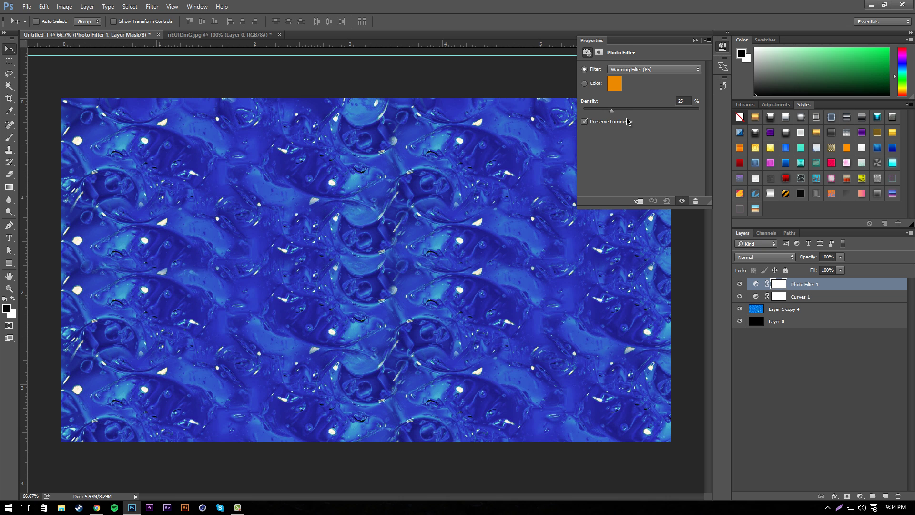
pyautogui.click(646, 111)
pyautogui.moveTo(659, 113); pyautogui.dragTo(651, 113)
# Step: Set the Photo Filter colour to #00ff54, then add a Vibrance adjustment layer
pyautogui.click(614, 84)
pyautogui.click(840, 205)
pyautogui.click(614, 84)
pyautogui.click(773, 221)
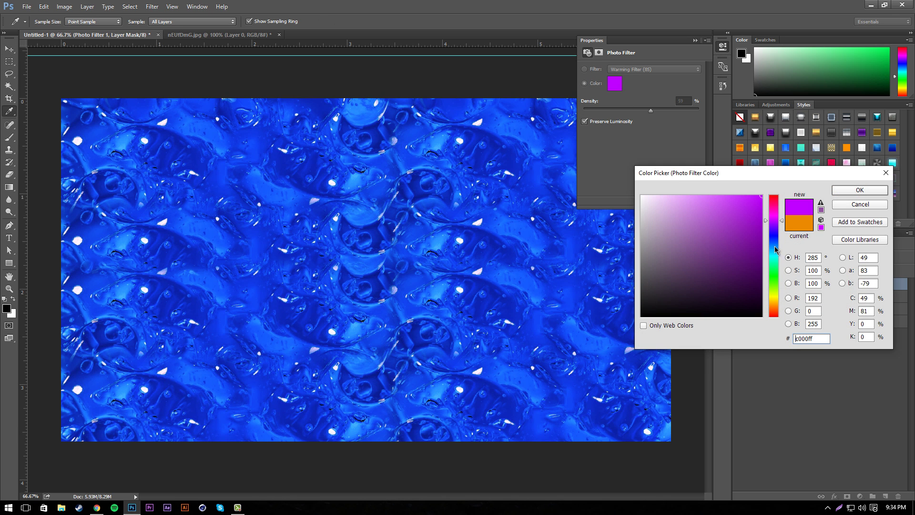
pyautogui.write('00ff06')
pyautogui.moveTo(775, 259)
pyautogui.mouseDown()
pyautogui.moveTo(775, 304)
pyautogui.moveTo(775, 269)
pyautogui.moveTo(744, 258)
pyautogui.mouseUp()
pyautogui.doubleClick(804, 338)
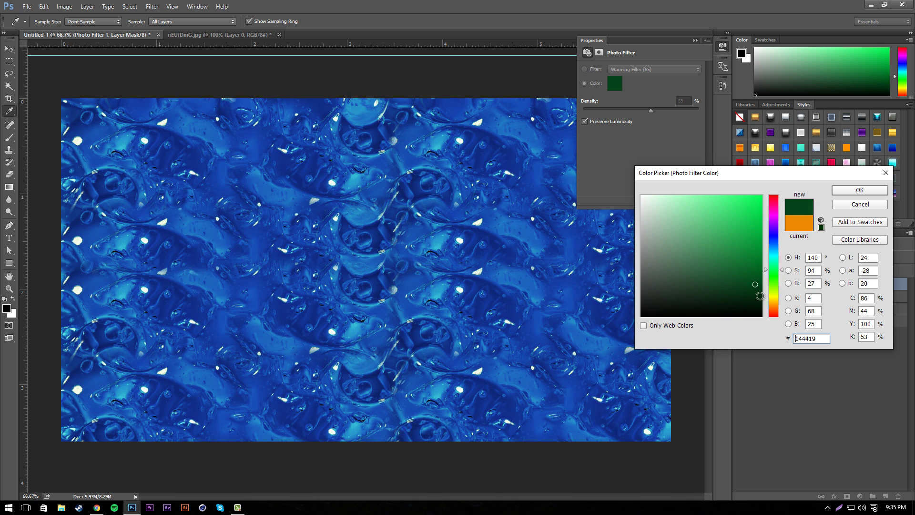
pyautogui.write('00ff54')
pyautogui.click(869, 193)
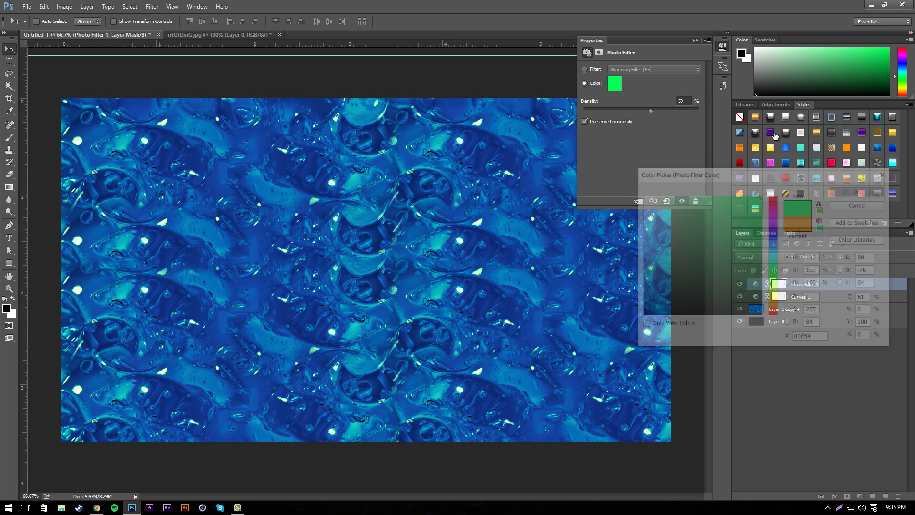
pyautogui.click(697, 41)
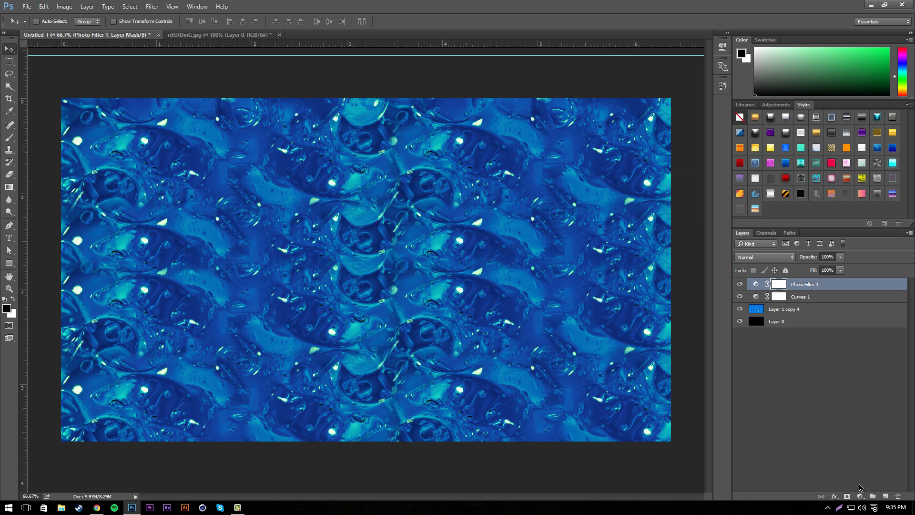
pyautogui.click(860, 496)
pyautogui.click(852, 371)
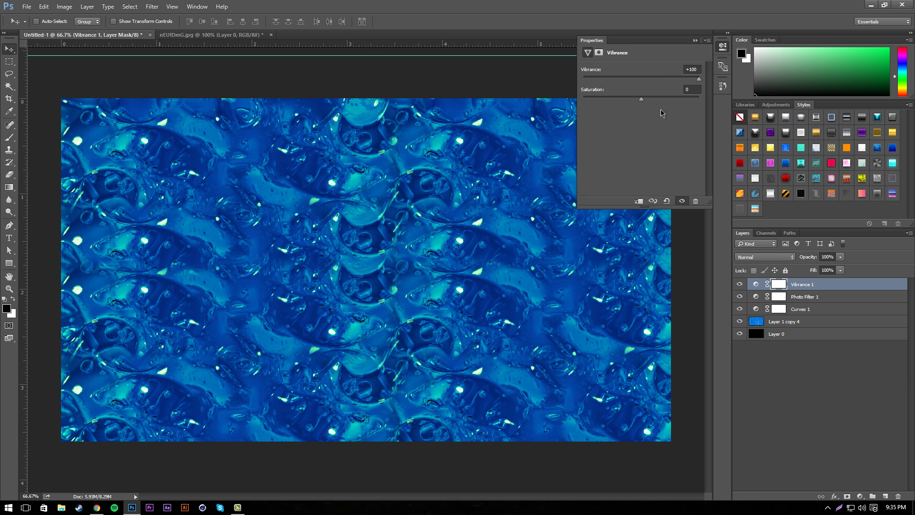
# Step: Raise Vibrance saturation to +22 and compare against the original gel photo
pyautogui.click(644, 99)
pyautogui.moveTo(650, 102); pyautogui.dragTo(663, 101)
pyautogui.click(707, 41)
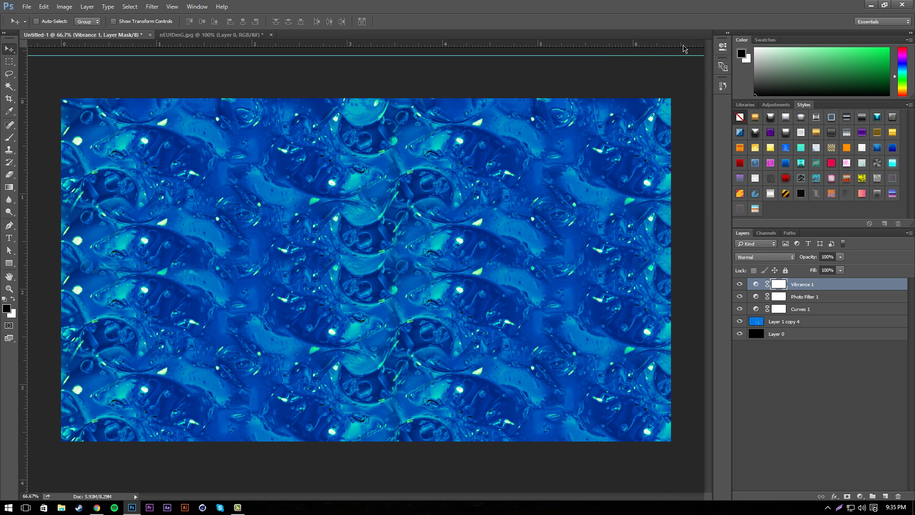
pyautogui.click(197, 34)
pyautogui.click(85, 34)
# Step: Merge the adjustment layers into the pattern layer and duplicate the merged layer
pyautogui.keyDown('shift'); pyautogui.click(795, 322); pyautogui.keyUp('shift')
pyautogui.rightClick(794, 323)
pyautogui.click(831, 386)
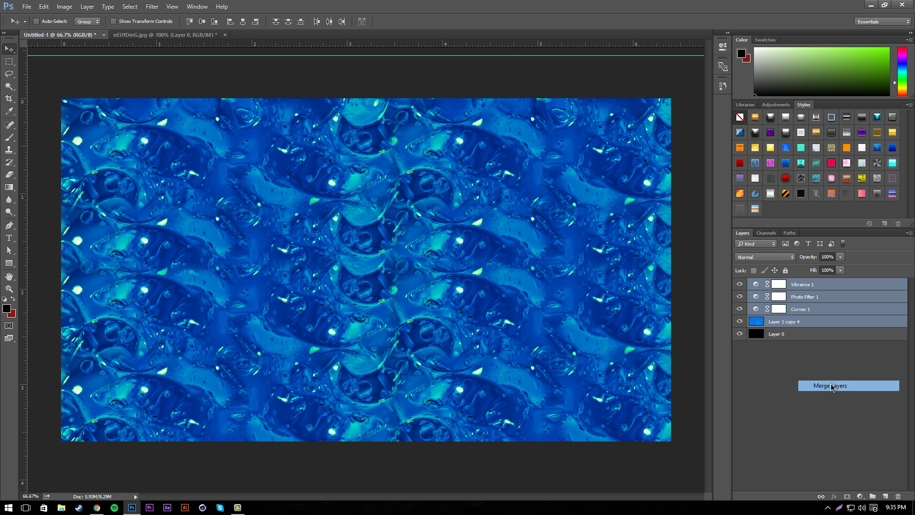
pyautogui.hotkey('ctrl', 'j')
# Step: Increase the duplicate layer's saturation in Hue/Saturation (Ctrl+U)
pyautogui.hotkey('ctrl', 'u')
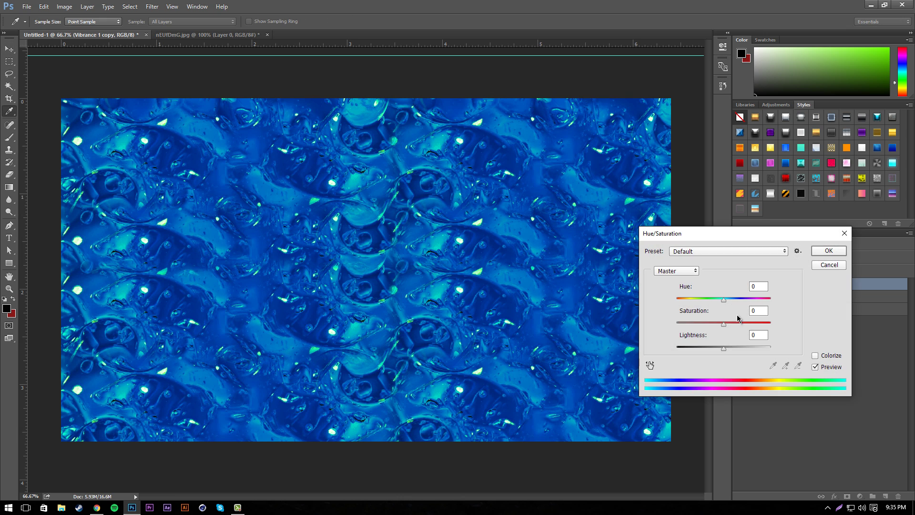
pyautogui.moveTo(724, 324); pyautogui.dragTo(745, 325)
pyautogui.click(830, 264)
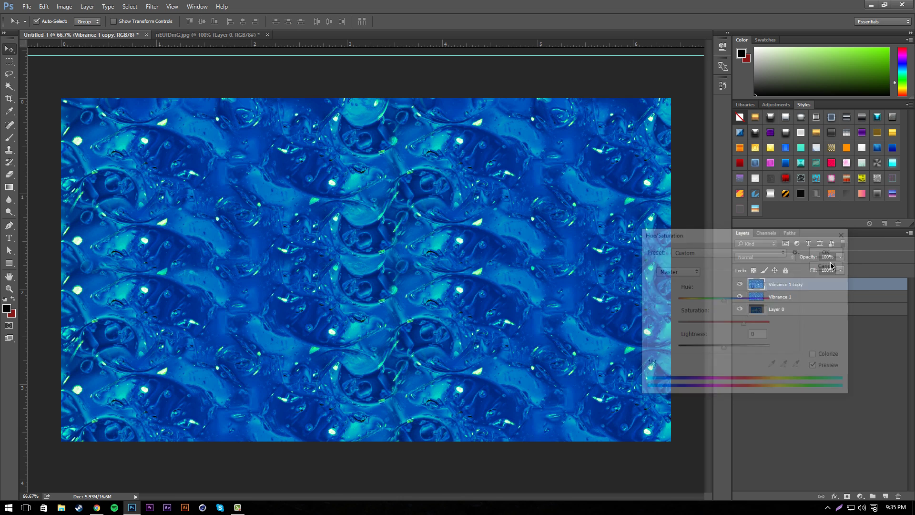